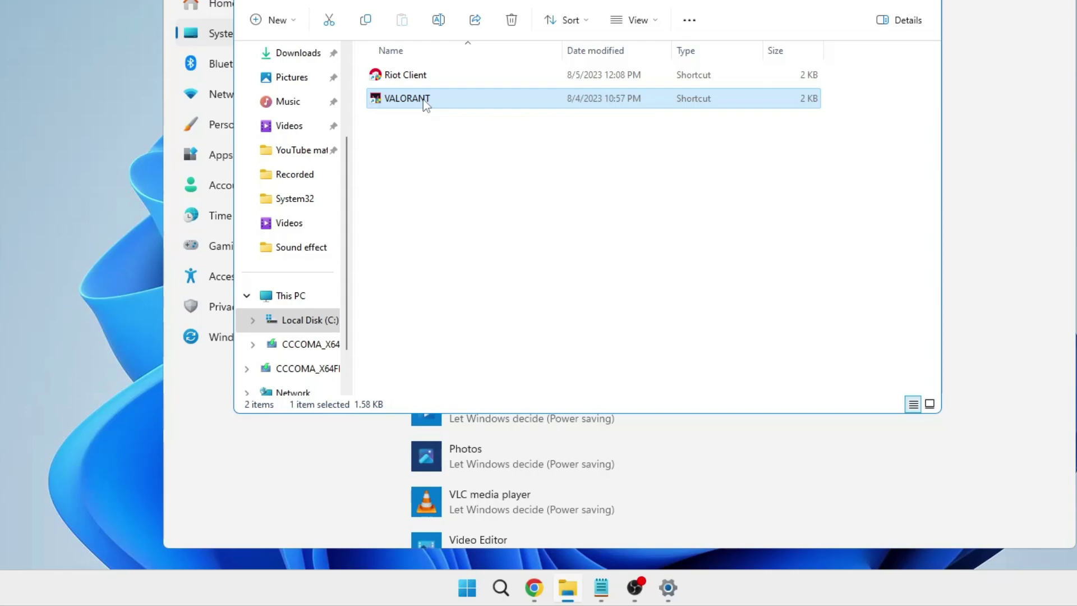
Open the file location of the Riot Client shortcut's target and copy the Riot Client folder path
{"action": "left_click", "coordinate": [488, 223]}
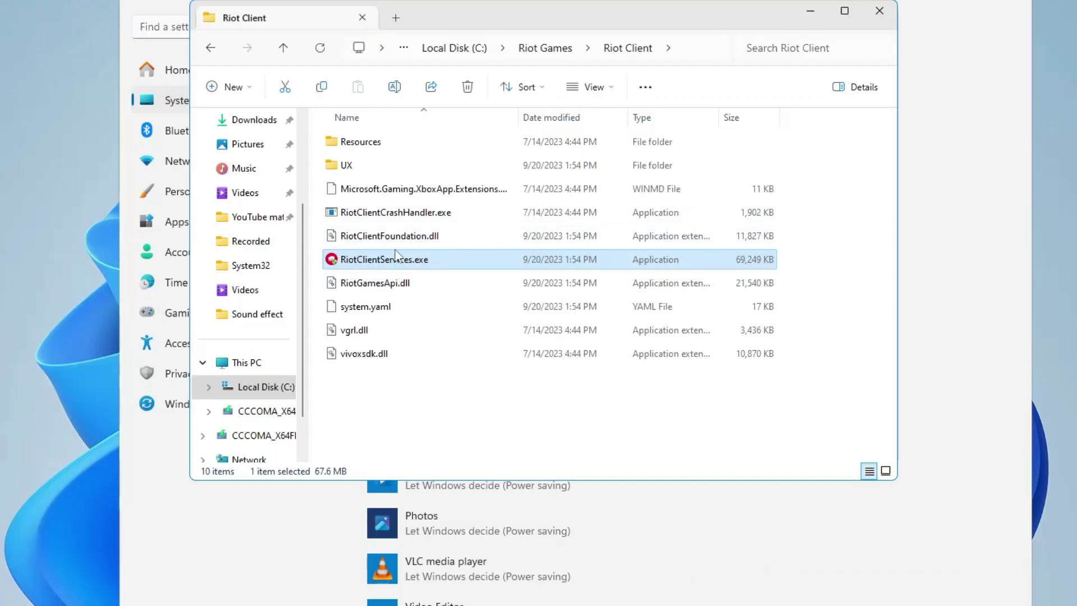
{"action": "left_click", "coordinate": [692, 52]}
{"action": "right_click", "coordinate": [433, 48]}
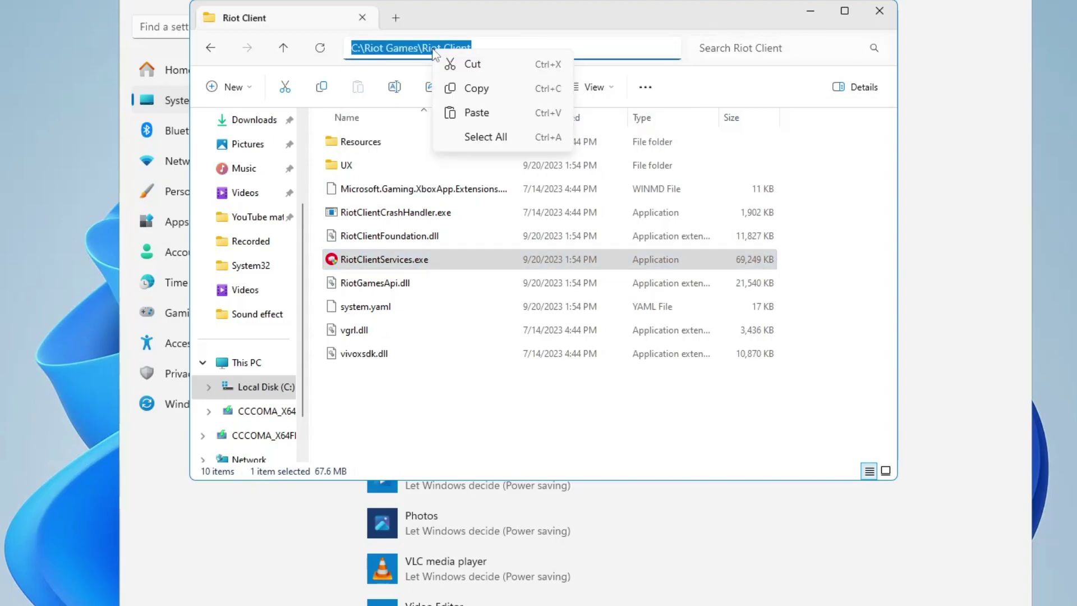
{"action": "left_click", "coordinate": [454, 87]}
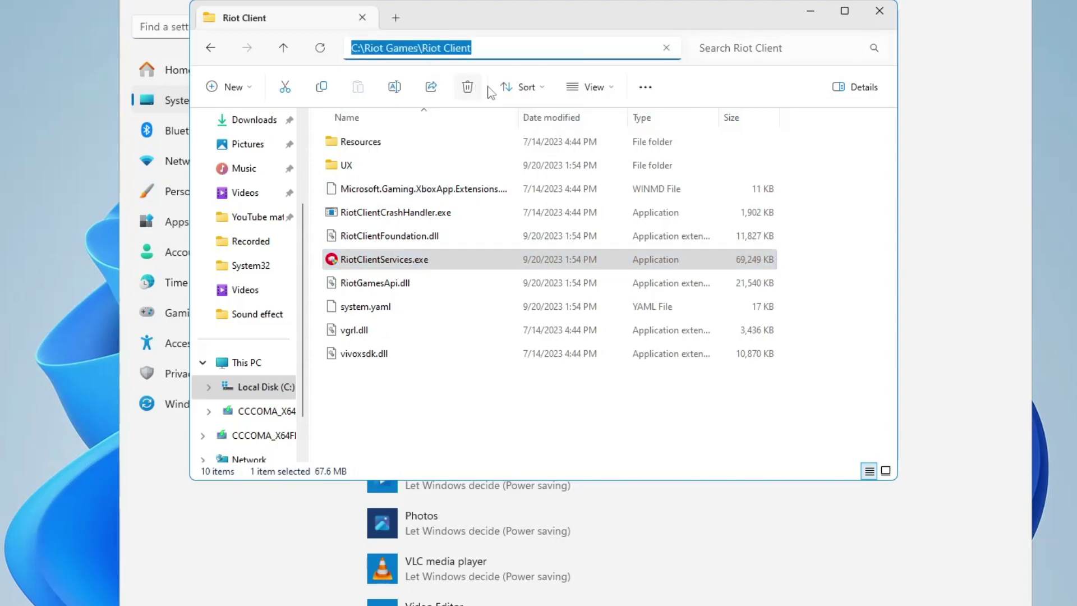
{"action": "left_click", "coordinate": [810, 14]}
Add RiotClientServices.exe from the Riot Client folder as a desktop app in the custom graphics options
{"action": "left_click", "coordinate": [414, 180]}
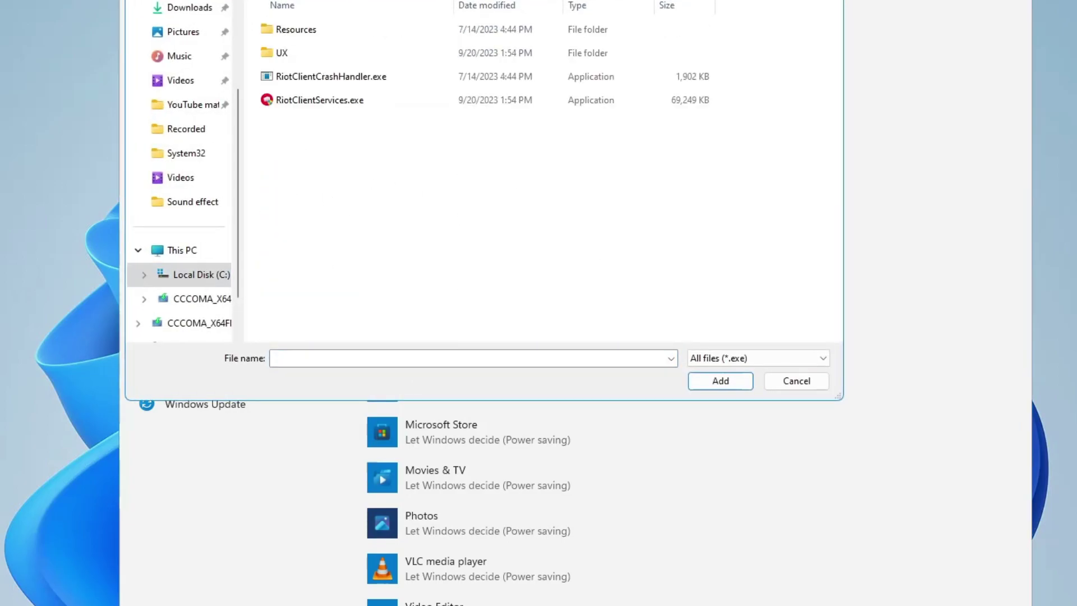
{"action": "left_click", "coordinate": [320, 101]}
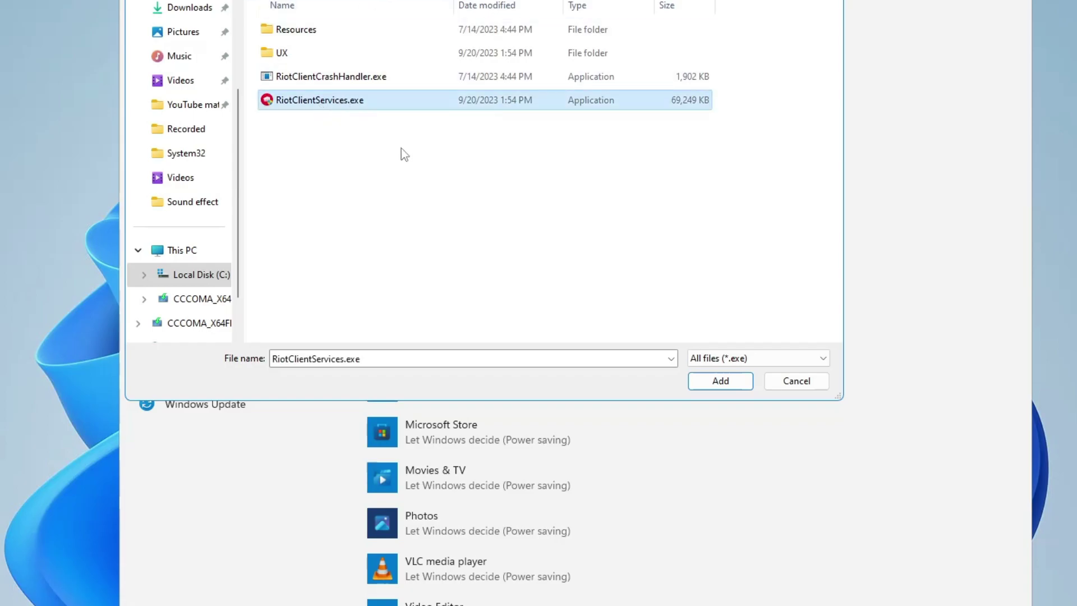
{"action": "left_click", "coordinate": [721, 381]}
{"action": "scroll", "coordinate": [715, 379], "scroll_direction": "down", "scroll_amount": 5}
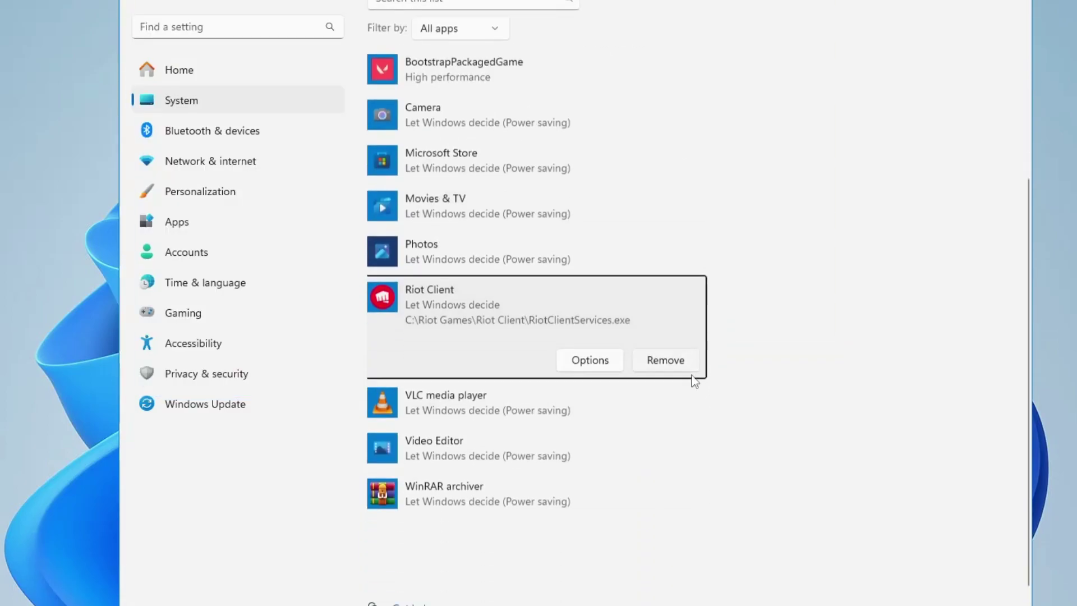
Set the graphics preference of Riot Client to High performance and save it
{"action": "left_click", "coordinate": [591, 336]}
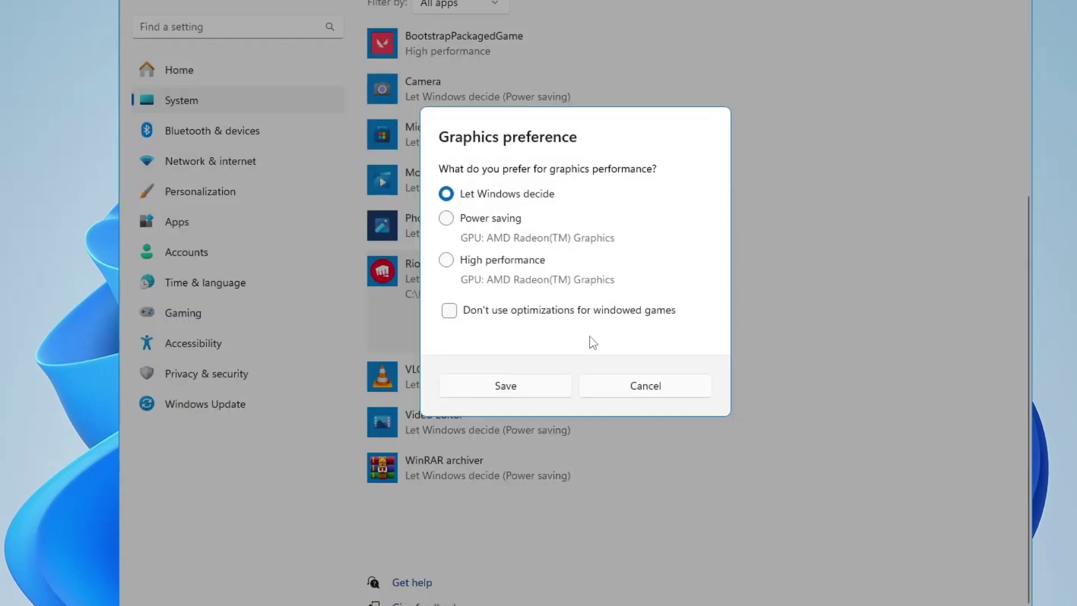
{"action": "left_click", "coordinate": [447, 261]}
{"action": "left_click", "coordinate": [537, 397]}
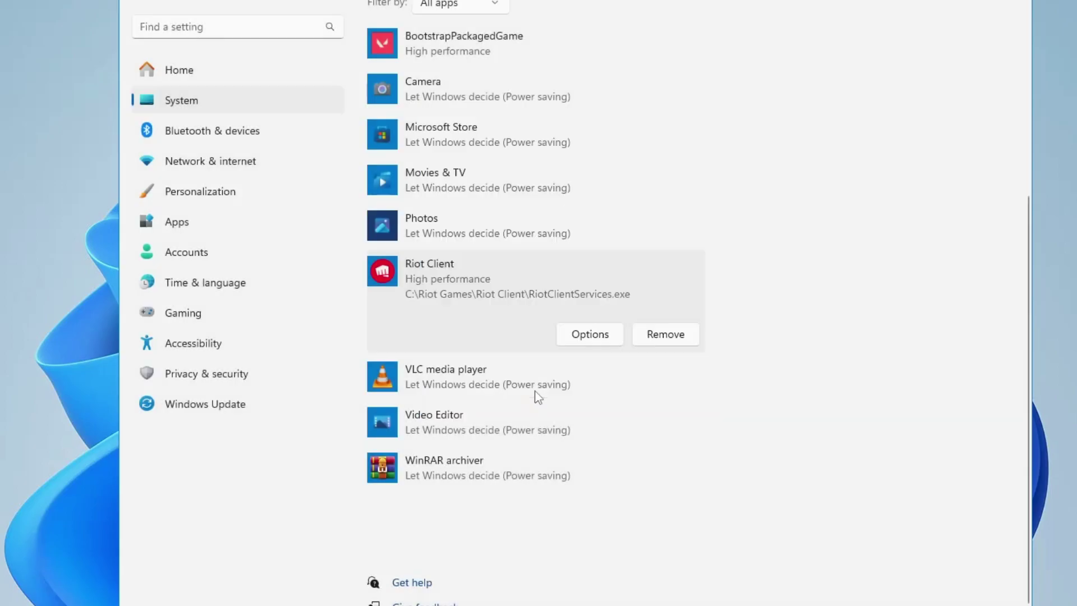
{"action": "scroll", "coordinate": [534, 397], "scroll_direction": "up", "scroll_amount": 5}
{"action": "scroll", "coordinate": [534, 396], "scroll_direction": "down", "scroll_amount": 5}
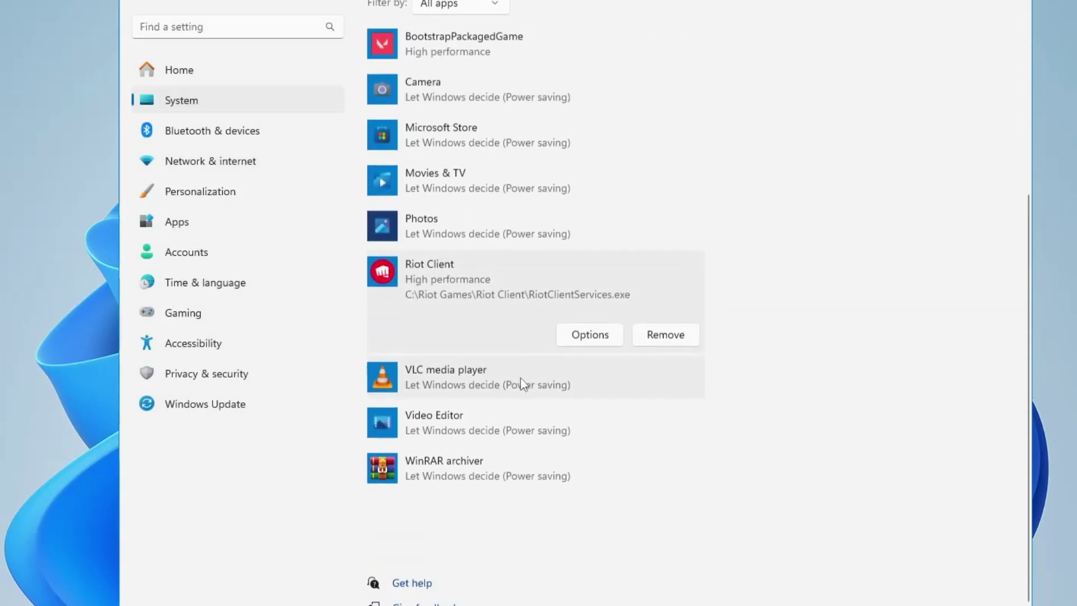
In File Explorer, go to Riot Games\VALORANT\live\ShooterGame\Binaries\Win64 and select VALORANT-Win64-Shipping.exe
{"action": "left_click", "coordinate": [523, 575]}
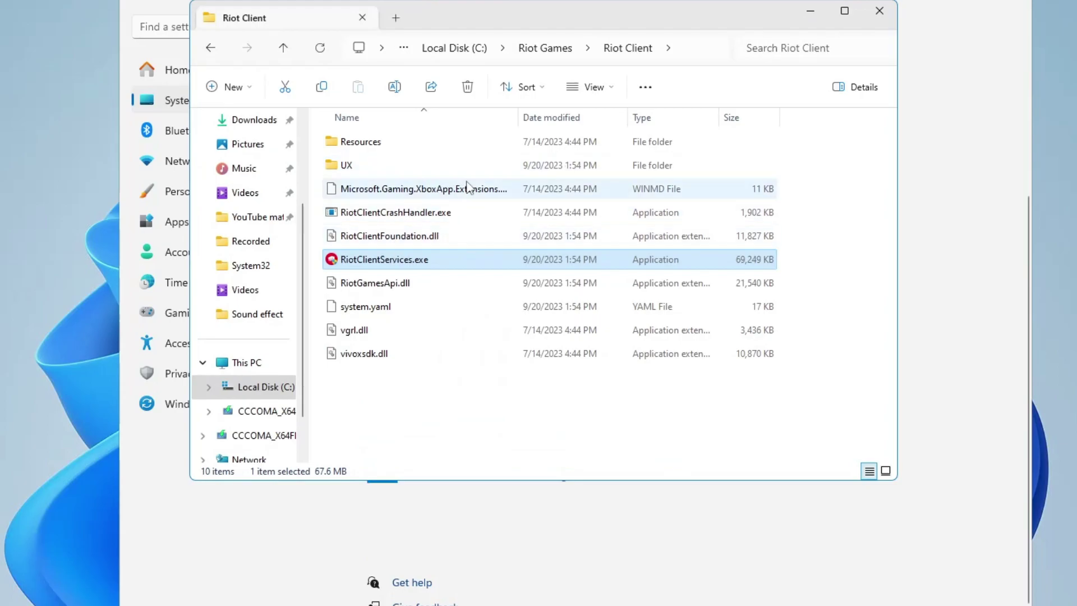
{"action": "left_click", "coordinate": [548, 50]}
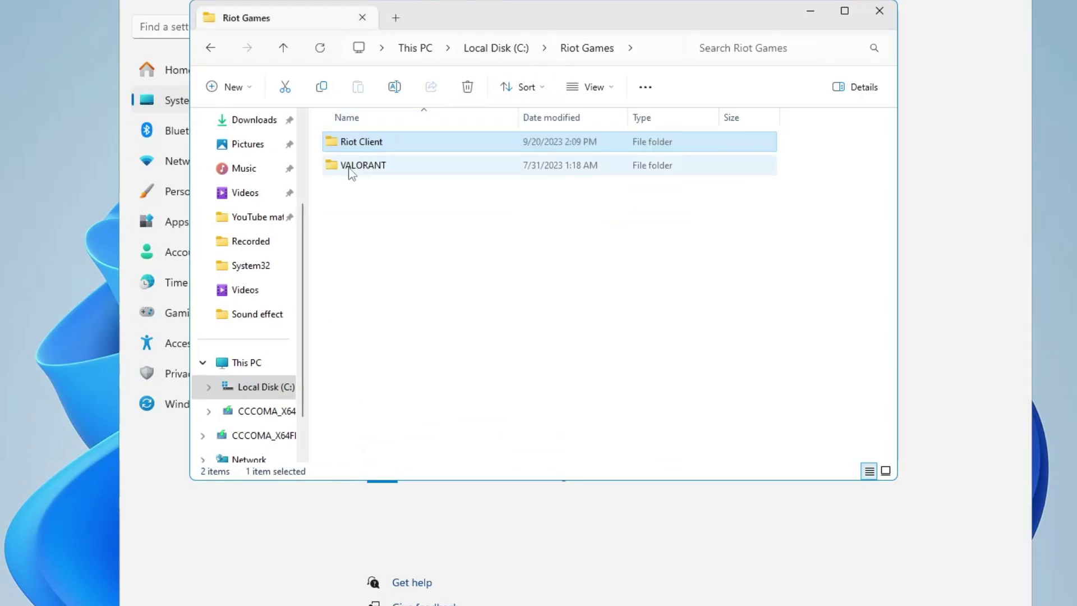
{"action": "double_click", "coordinate": [375, 170]}
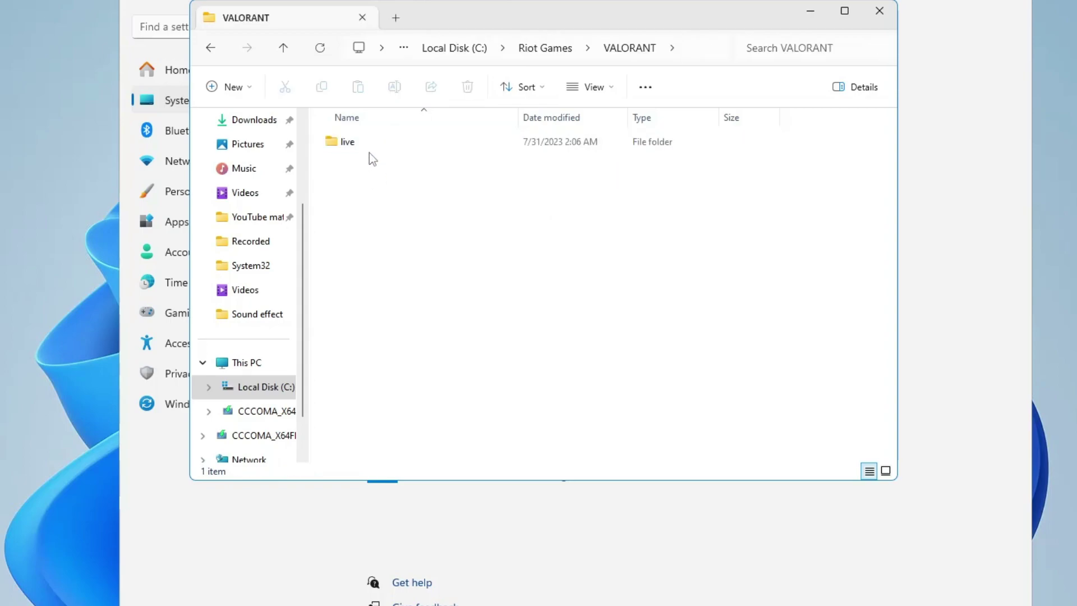
{"action": "double_click", "coordinate": [369, 150]}
{"action": "double_click", "coordinate": [373, 166]}
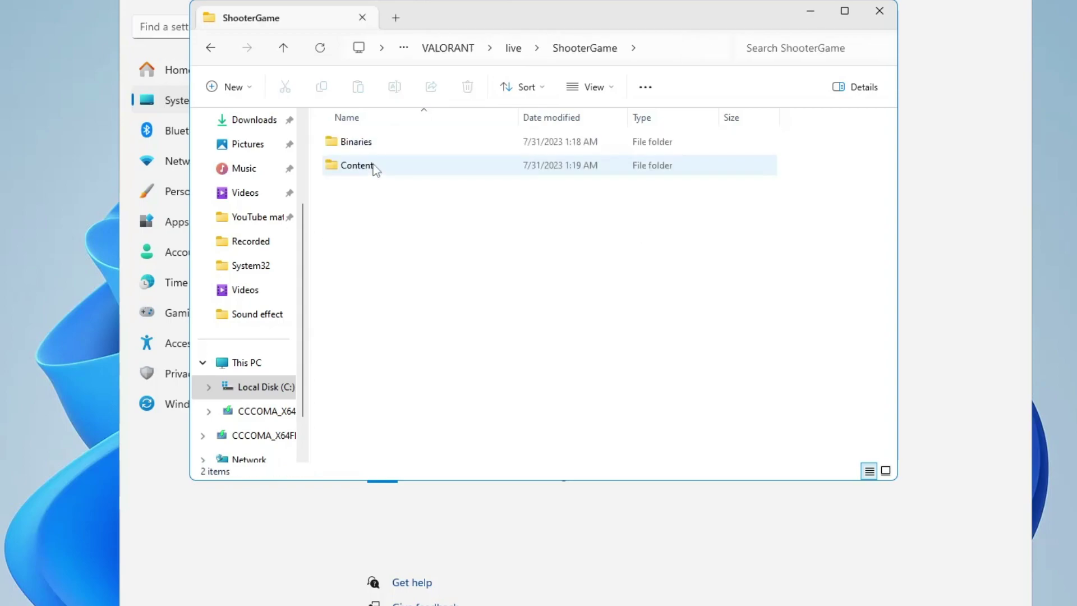
{"action": "double_click", "coordinate": [372, 143]}
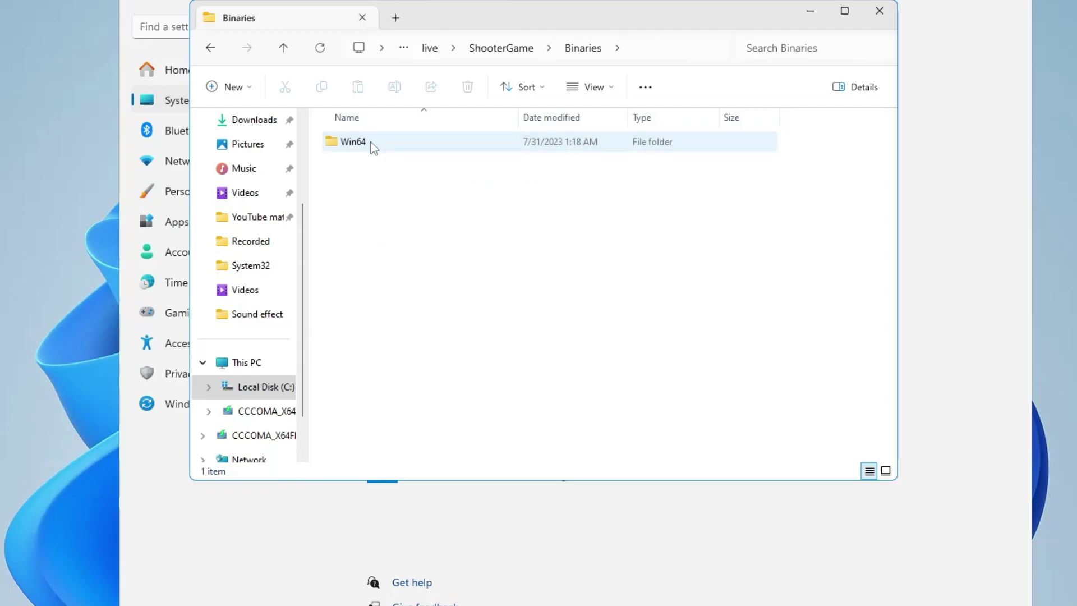
{"action": "double_click", "coordinate": [373, 147]}
{"action": "scroll", "coordinate": [395, 264], "scroll_direction": "down", "scroll_amount": 12}
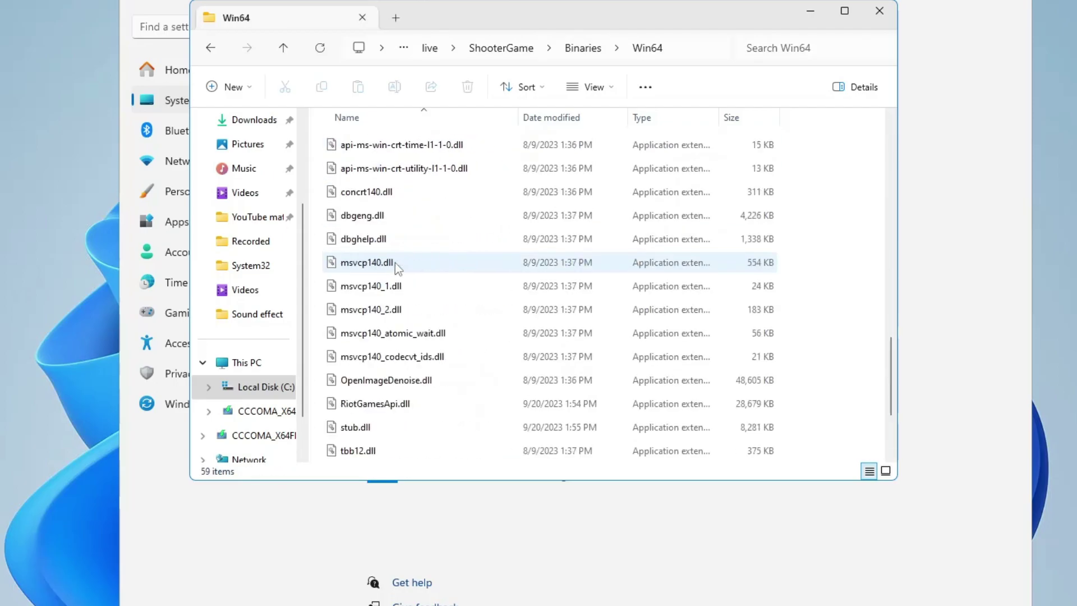
{"action": "scroll", "coordinate": [395, 264], "scroll_direction": "down", "scroll_amount": 2}
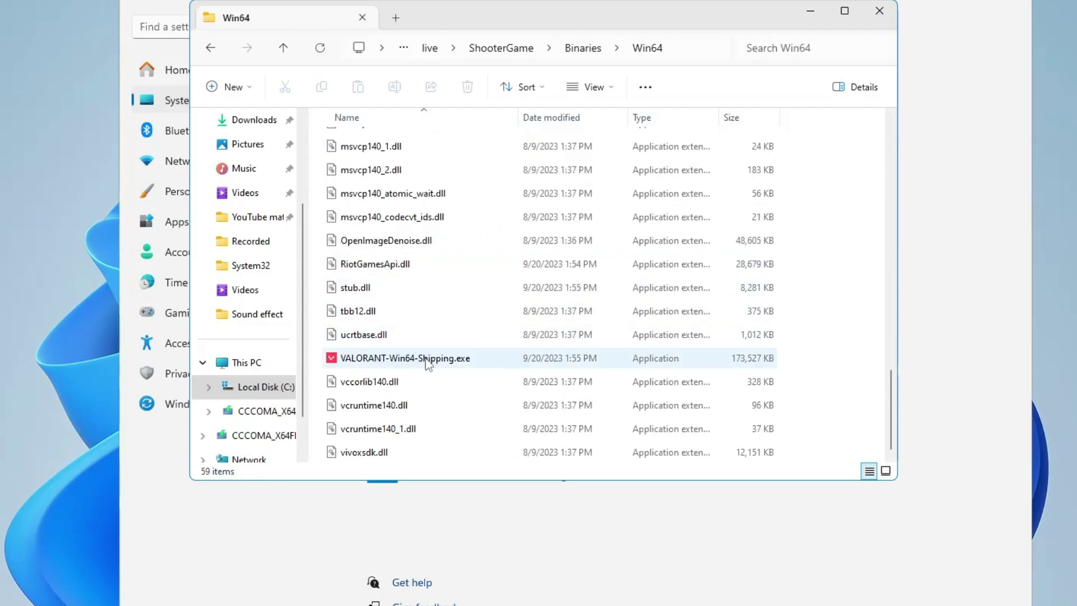
{"action": "left_click", "coordinate": [448, 364]}
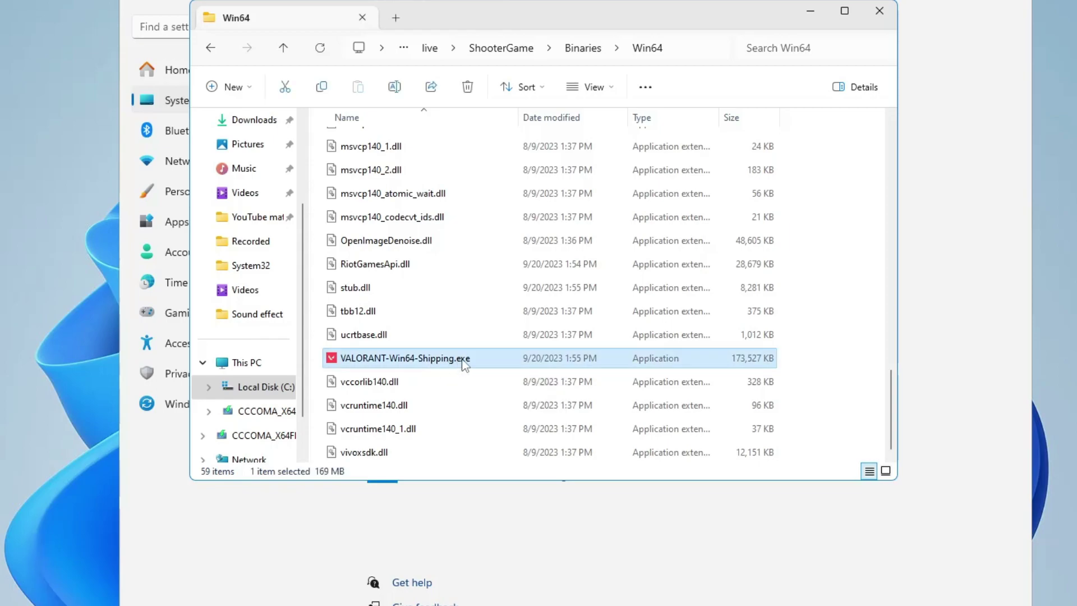
Copy the full path of the Win64 folder and minimize the File Explorer window
{"action": "left_click", "coordinate": [687, 49]}
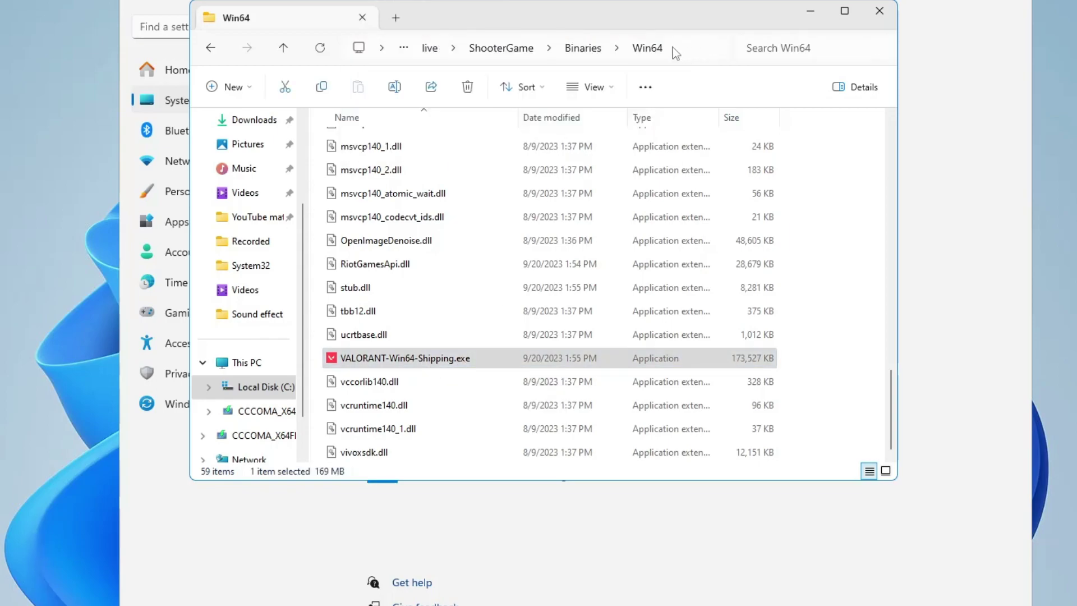
{"action": "left_click", "coordinate": [674, 48]}
{"action": "key", "text": "ctrl+c"}
{"action": "left_click", "coordinate": [811, 11]}
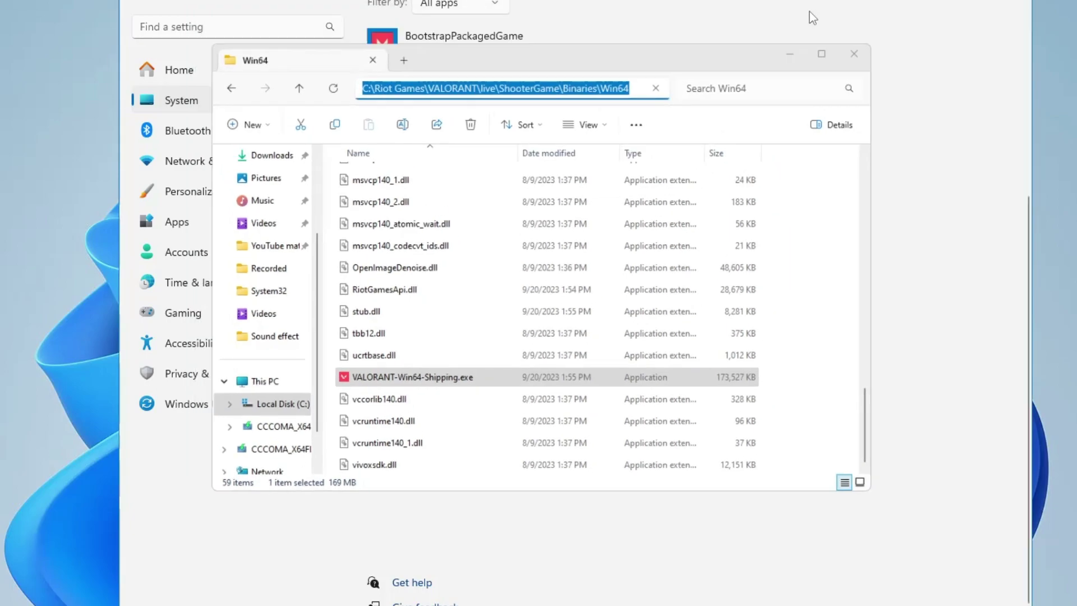
Add VALORANT-Win64-Shipping.exe from the Win64 folder as a desktop app in the custom graphics options
{"action": "scroll", "coordinate": [511, 189], "scroll_direction": "up", "scroll_amount": 5}
{"action": "left_click", "coordinate": [415, 181]}
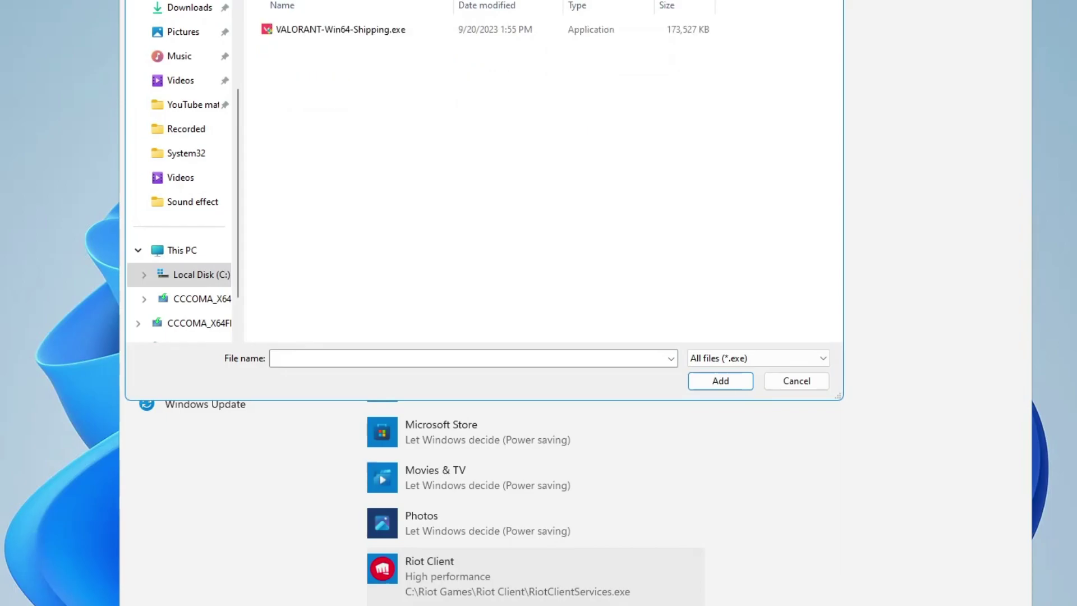
{"action": "left_click", "coordinate": [335, 34]}
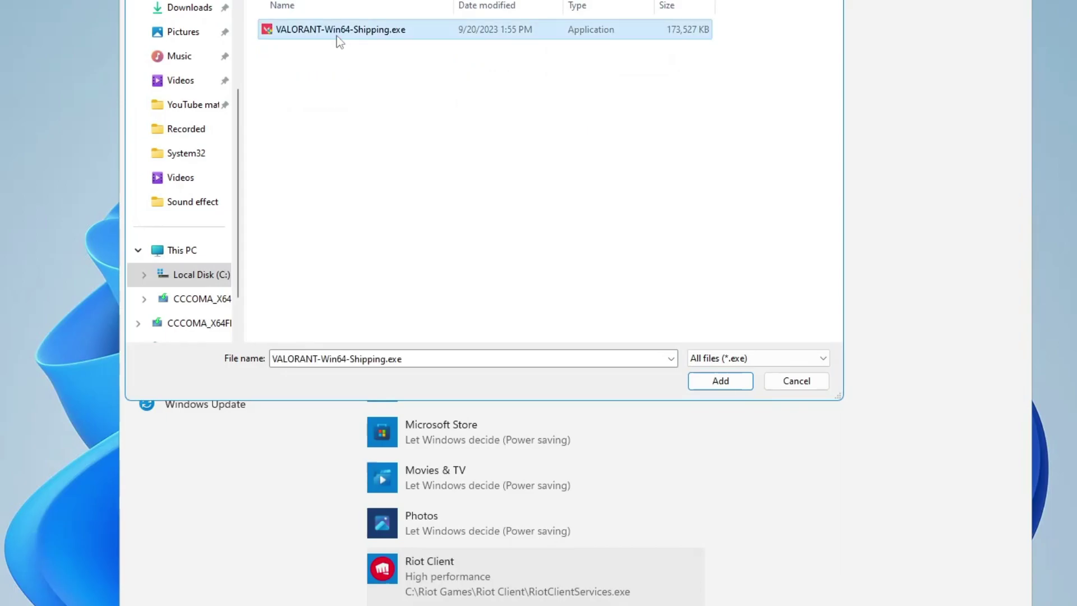
{"action": "left_click", "coordinate": [719, 381]}
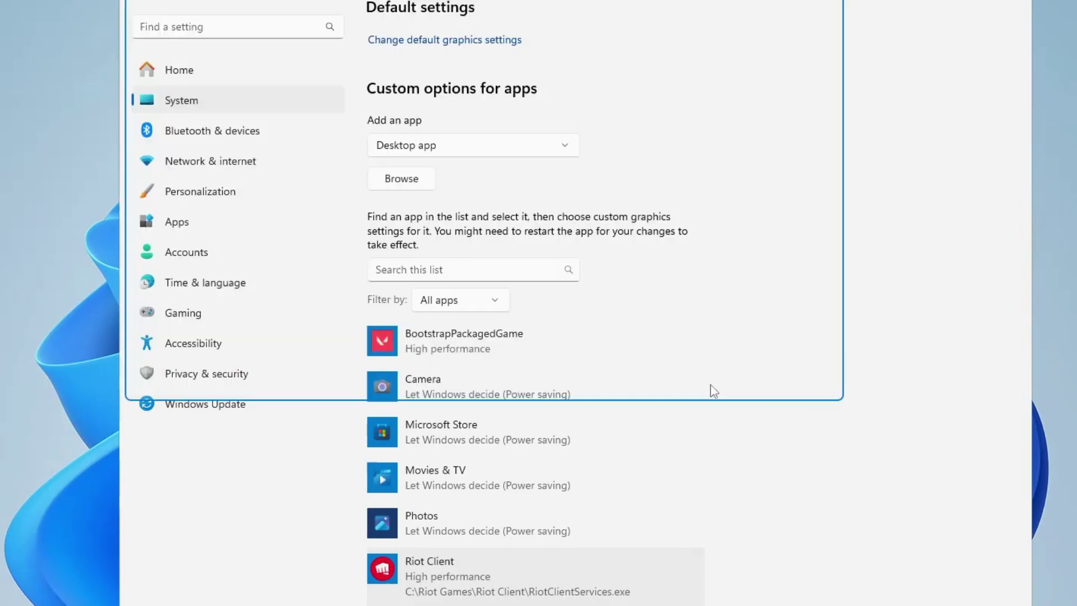
{"action": "scroll", "coordinate": [561, 337], "scroll_direction": "down", "scroll_amount": 5}
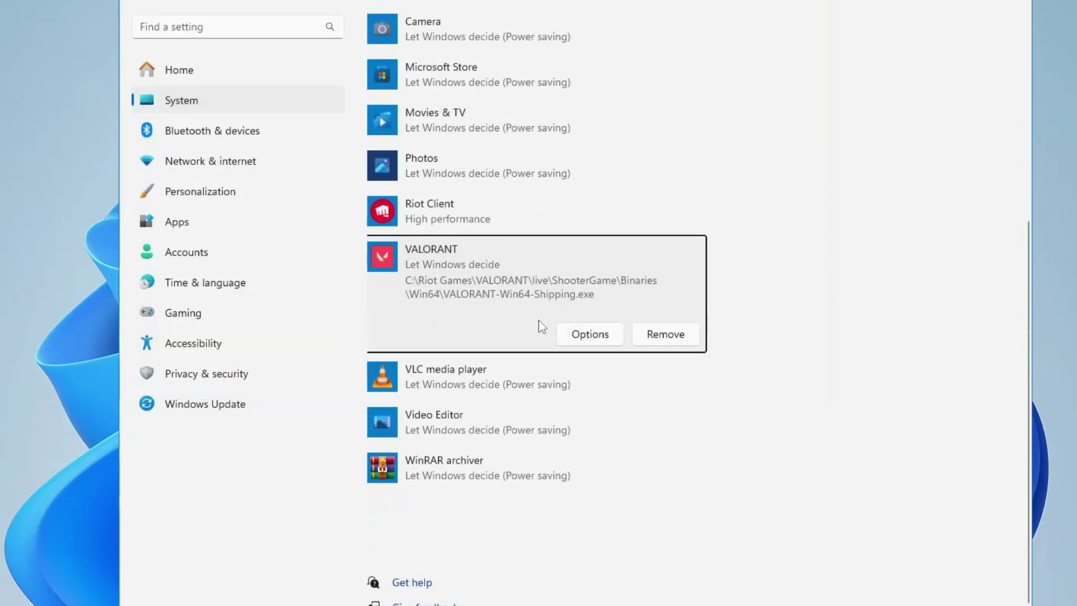
Set the graphics preference of VALORANT to High performance and save it
{"action": "left_click", "coordinate": [591, 336]}
{"action": "left_click", "coordinate": [446, 260]}
{"action": "left_click", "coordinate": [530, 393]}
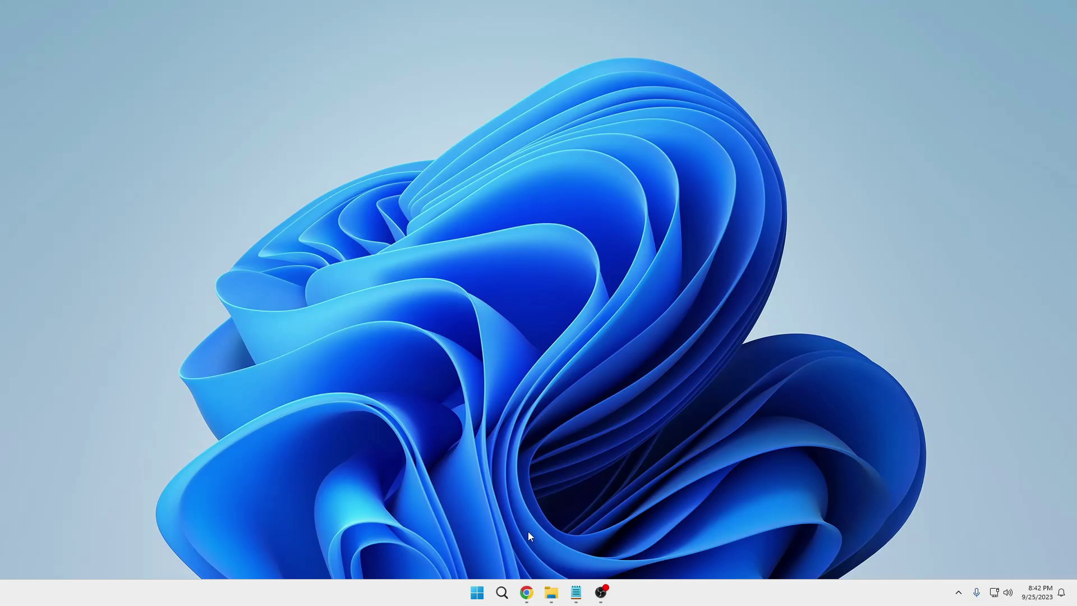
Search Windows for "game mode" and open the Game Mode settings to check whether it is enabled
{"action": "left_click", "coordinate": [503, 594]}
{"action": "type", "text": "game mode"}
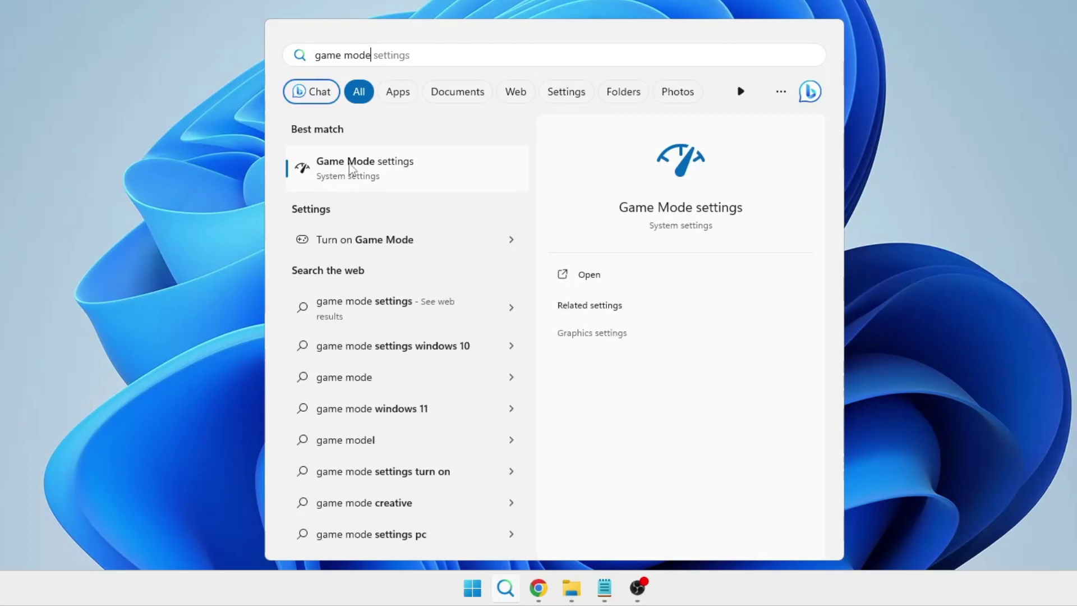
{"action": "left_click", "coordinate": [393, 171]}
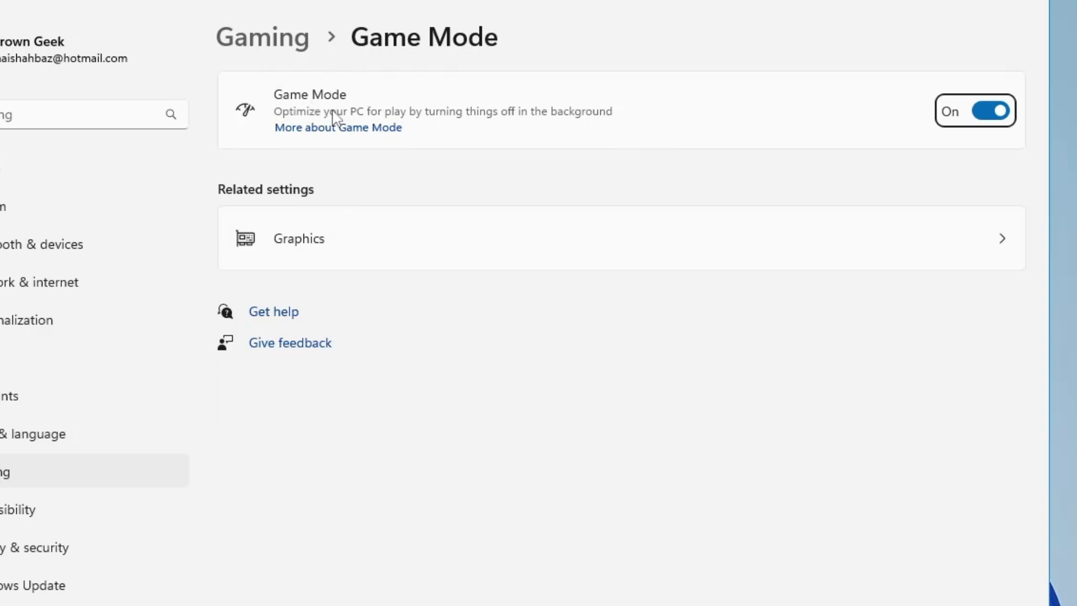
Search the settings for "game bar" and open the Xbox Game Bar page to check its controller-button option
{"action": "left_click", "coordinate": [1, 110]}
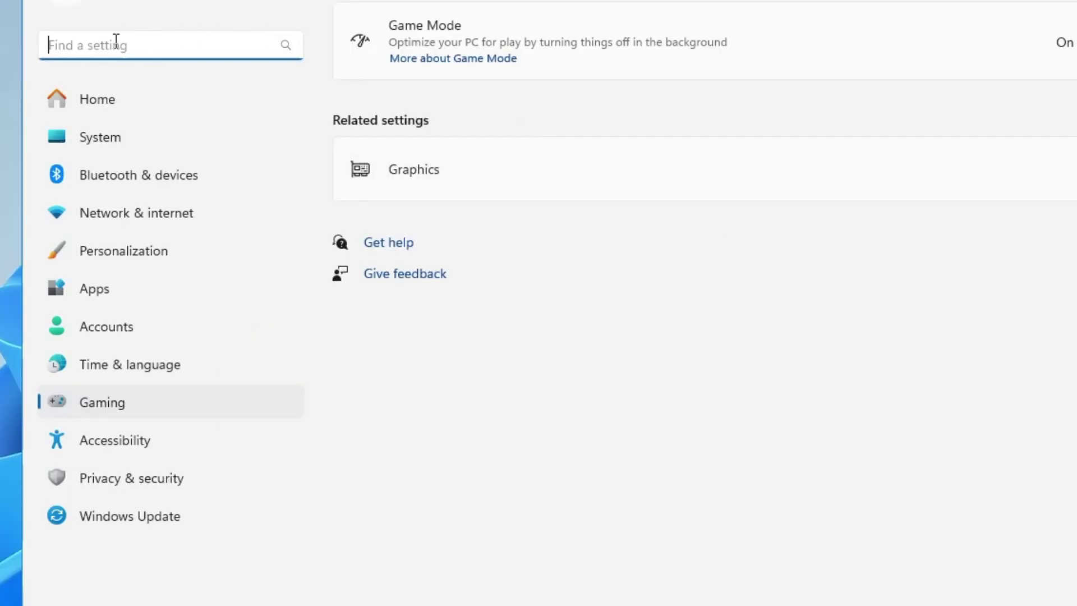
{"action": "type", "text": "game bar"}
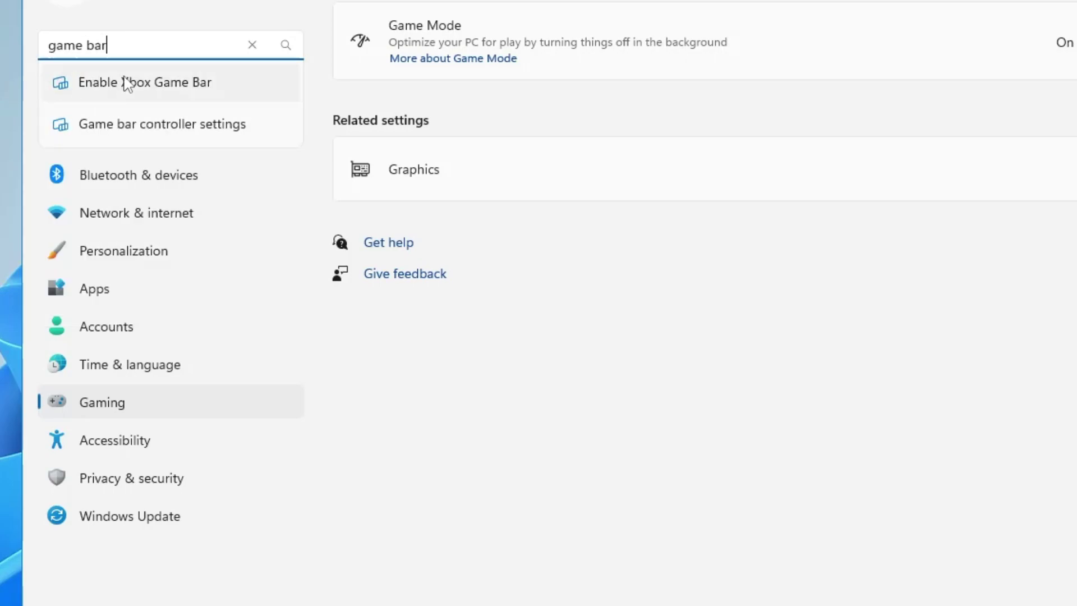
{"action": "left_click", "coordinate": [183, 92]}
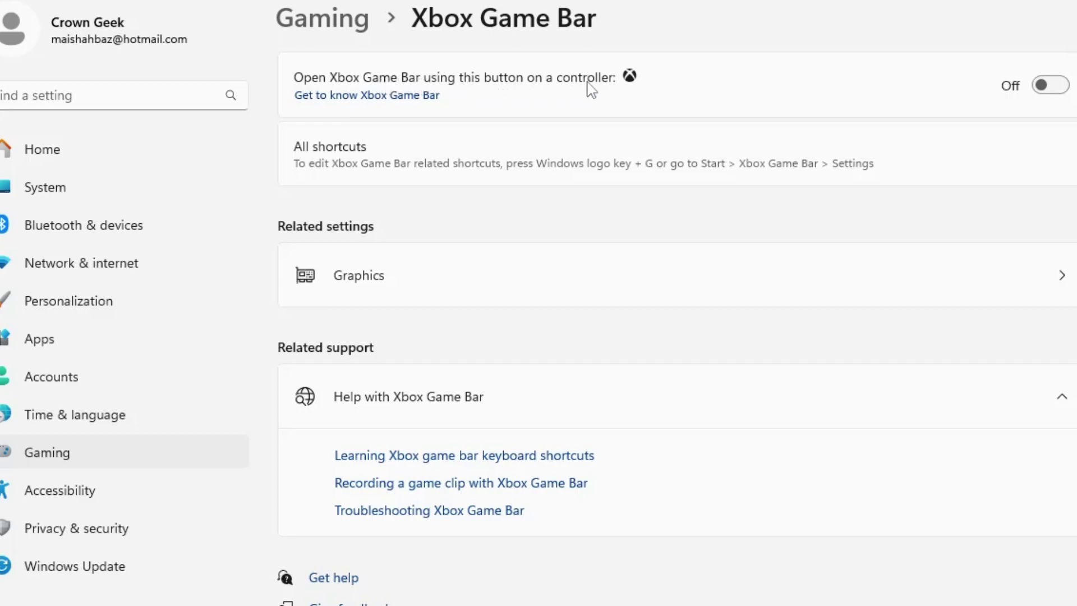
Switch to Chrome and, in its system settings, turn off continuing to run background apps when Google Chrome is closed
{"action": "mouse_move", "coordinate": [556, 595]}
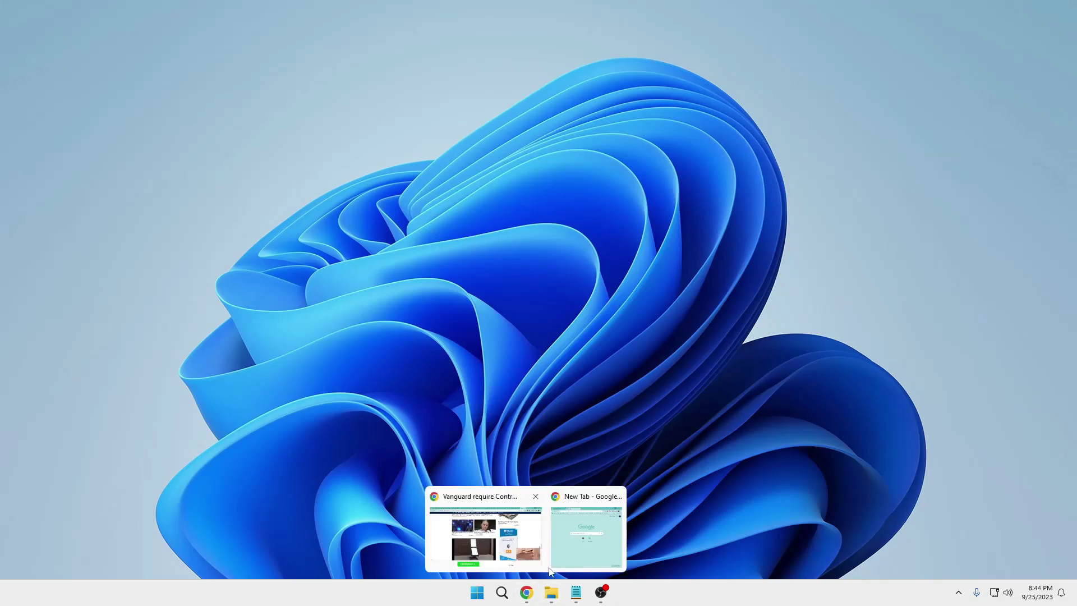
{"action": "left_click", "coordinate": [583, 533]}
{"action": "left_click_drag", "start_coordinate": [781, 138], "coordinate": [537, 55]}
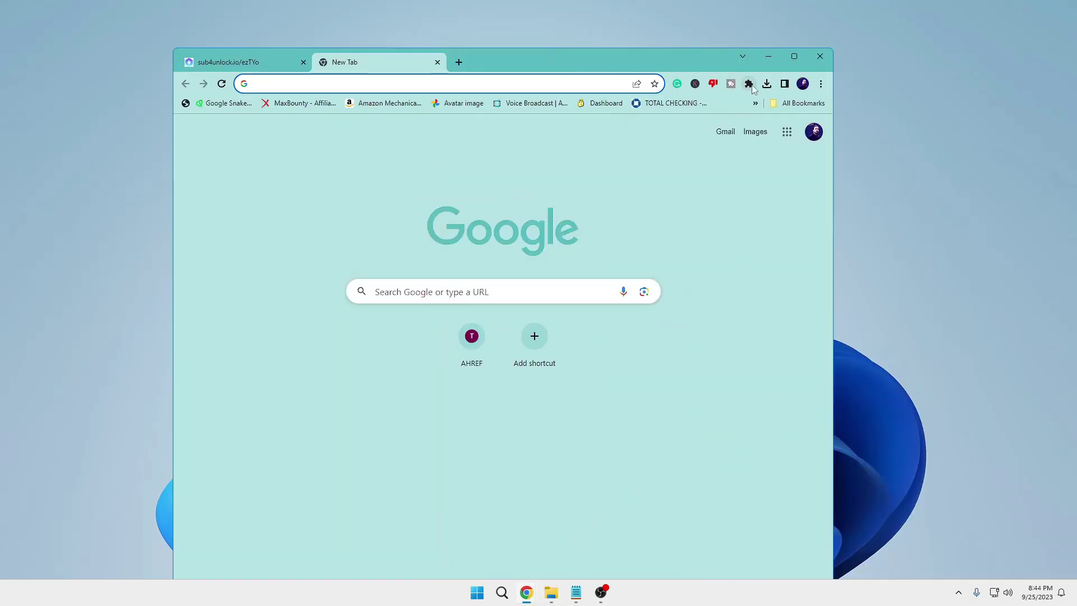
{"action": "left_click", "coordinate": [821, 83]}
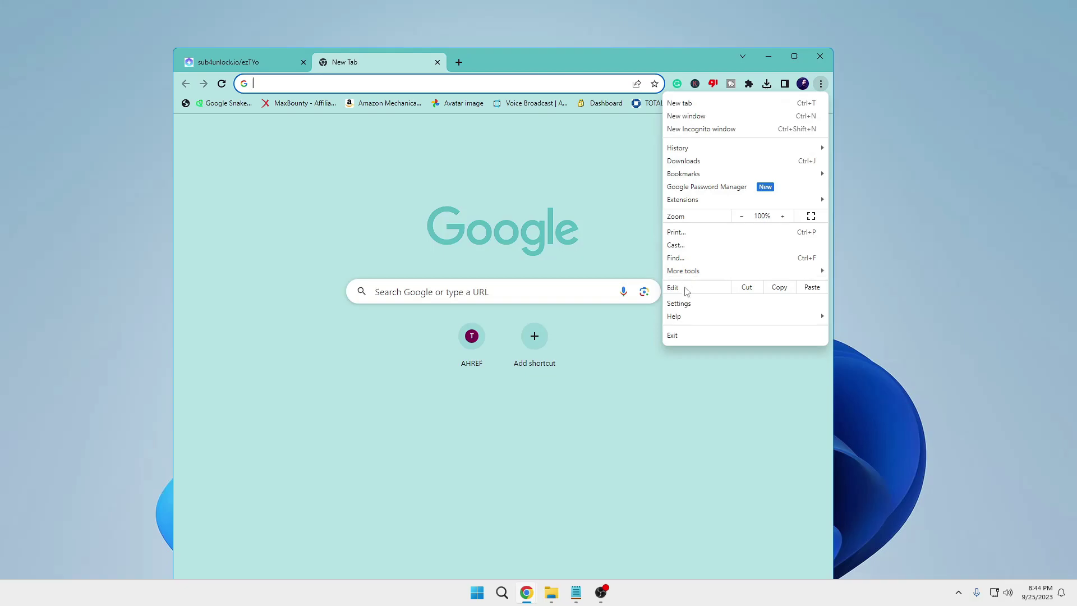
{"action": "left_click", "coordinate": [683, 306]}
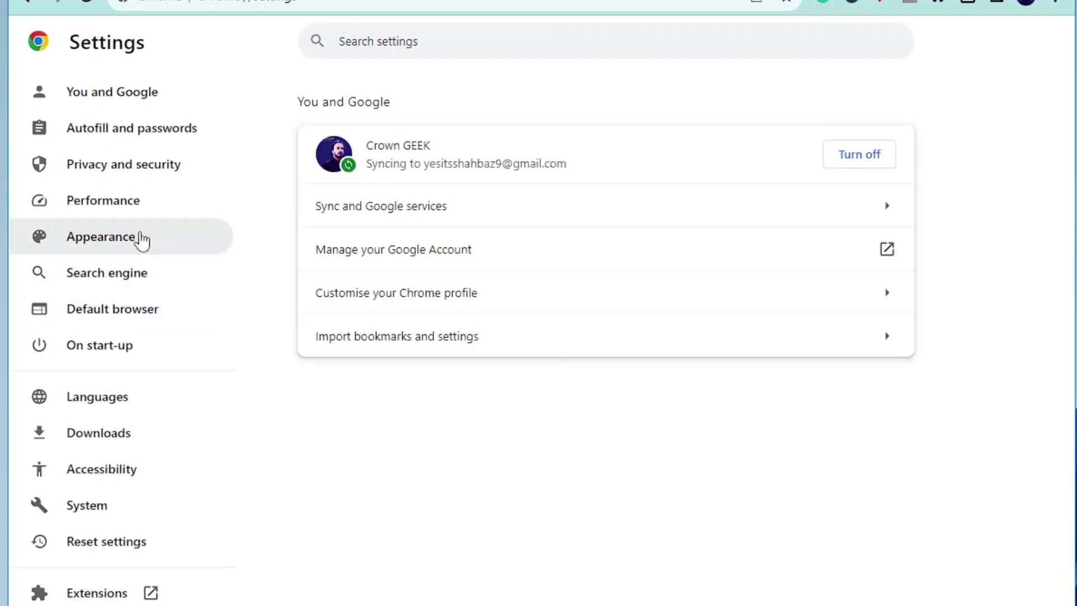
{"action": "left_click", "coordinate": [98, 510]}
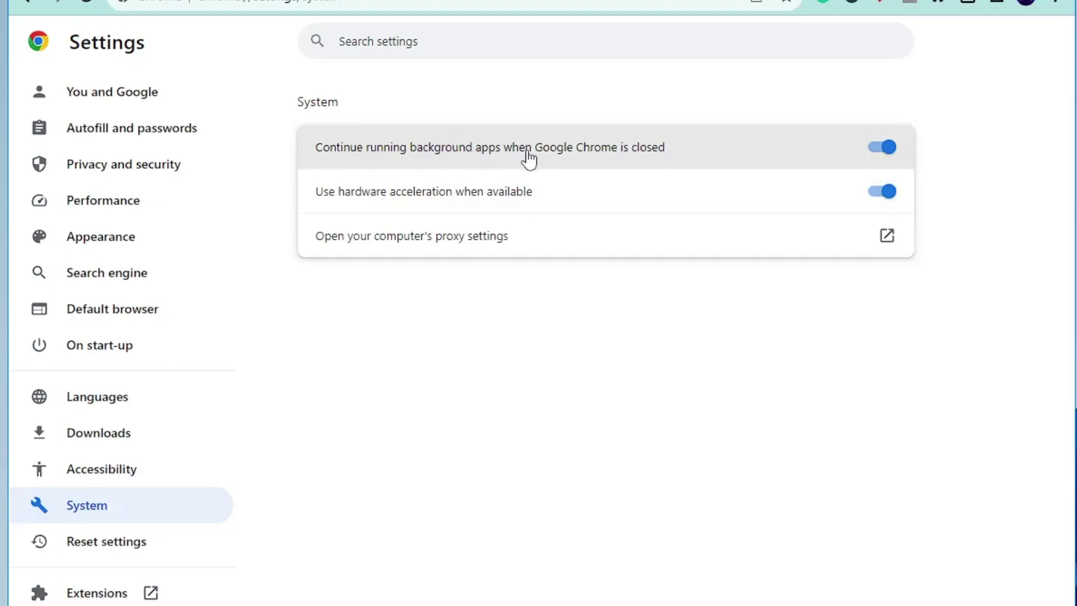
{"action": "left_click", "coordinate": [888, 153]}
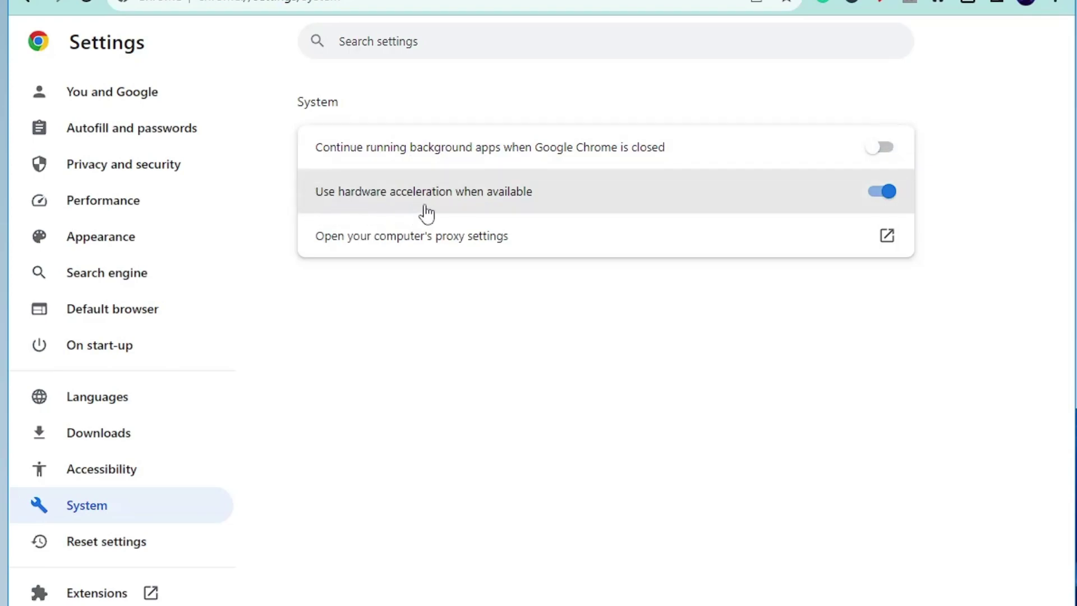
Turn off hardware acceleration when available in the system settings and relaunch Chrome
{"action": "left_click", "coordinate": [882, 192]}
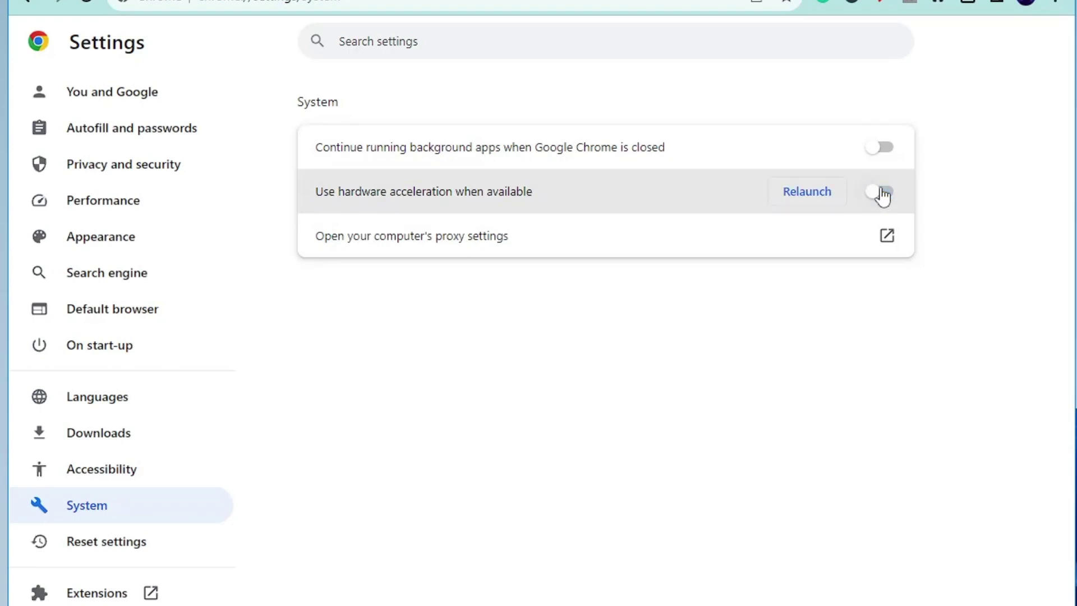
{"action": "left_click", "coordinate": [807, 192]}
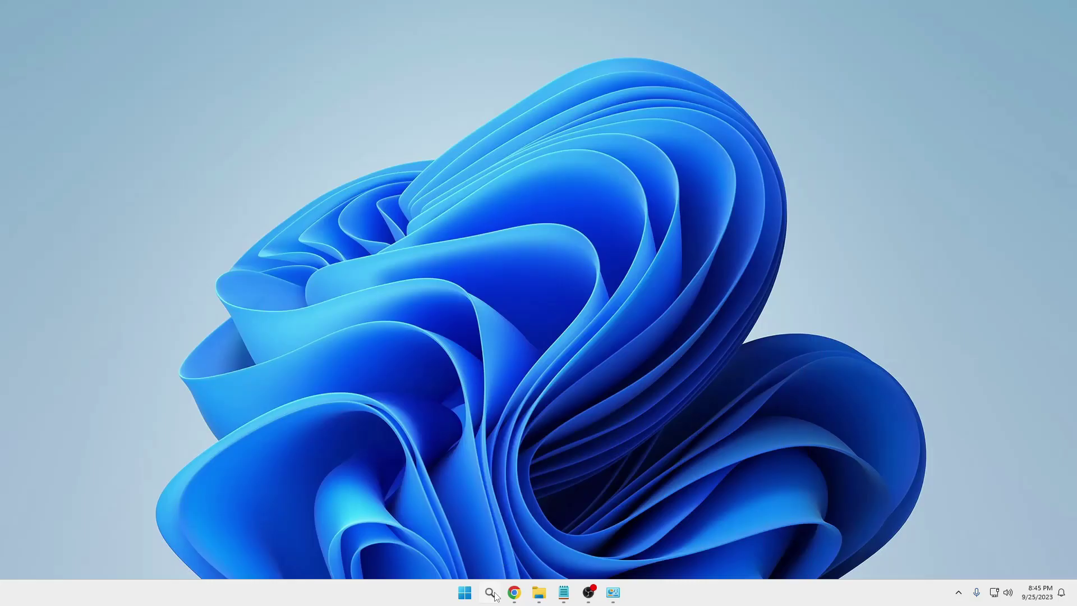
Open Windows PowerShell as administrator and run powercfg -duplicatescheme e9a42b02-d5df-448d-aa00-03f14749eb61
{"action": "left_click", "coordinate": [491, 593]}
{"action": "type", "text": "powers"}
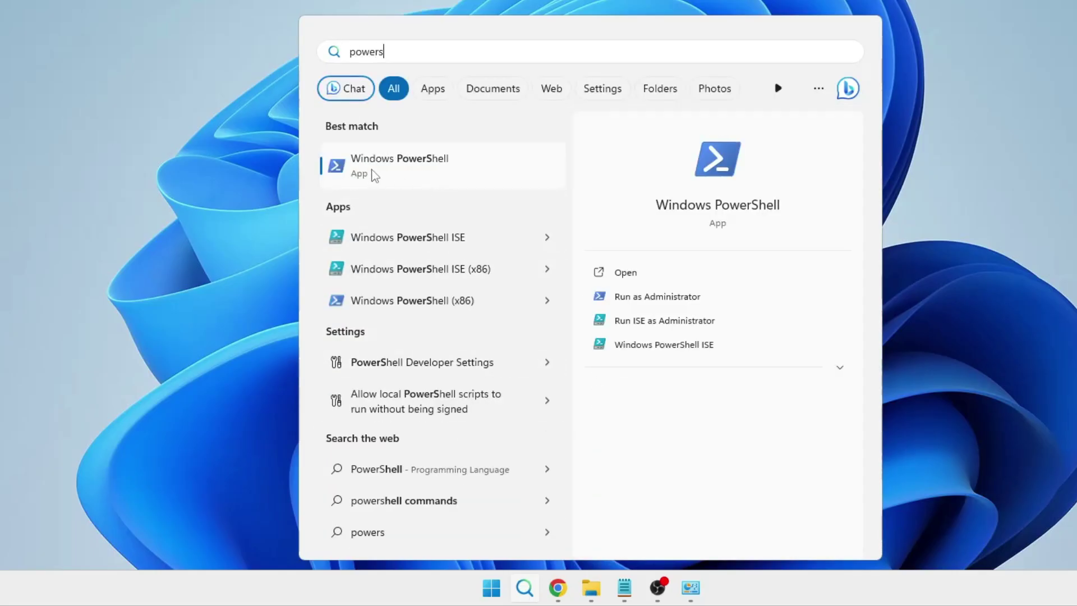
{"action": "right_click", "coordinate": [391, 173]}
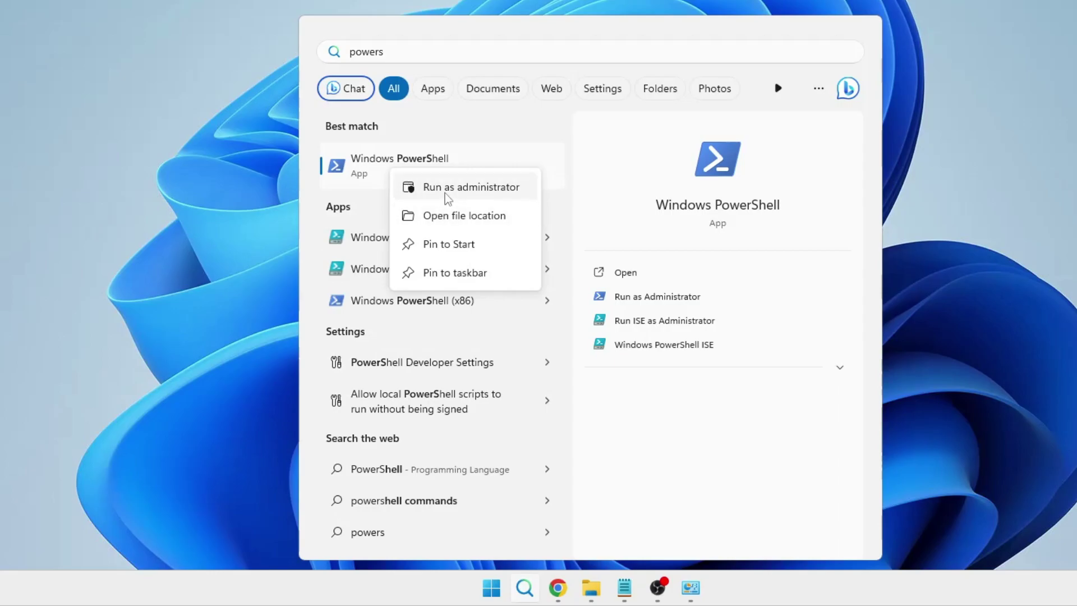
{"action": "left_click", "coordinate": [417, 186]}
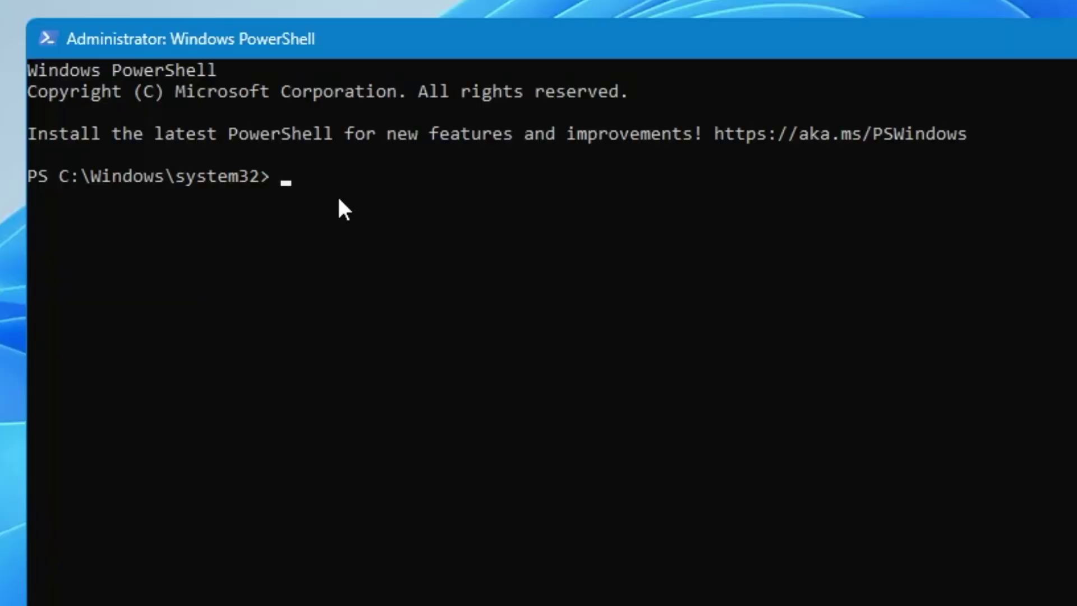
{"action": "key", "text": "ctrl+v"}
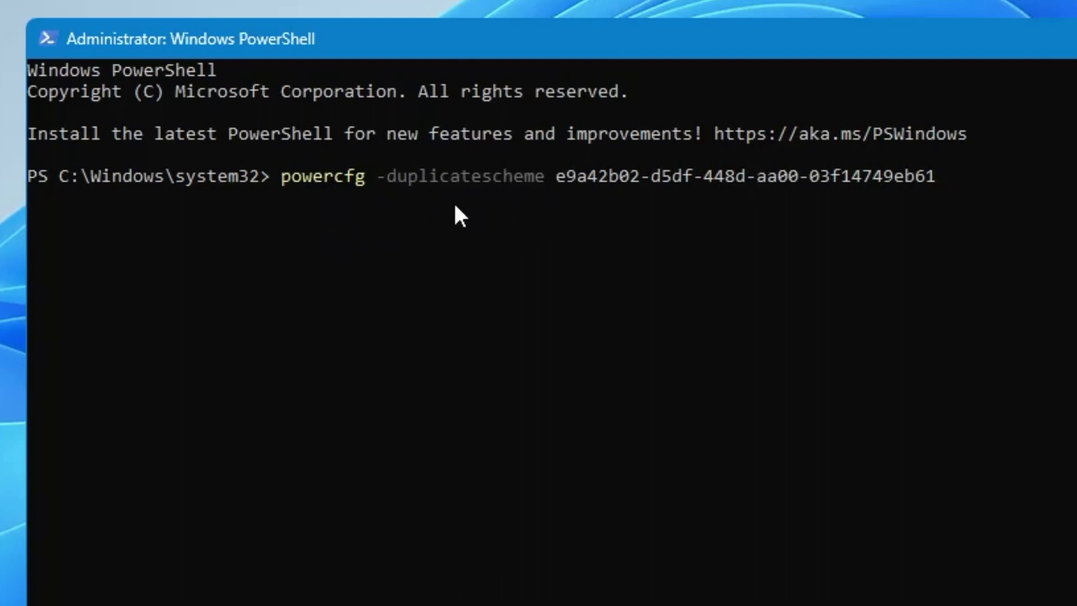
{"action": "key", "text": "Return"}
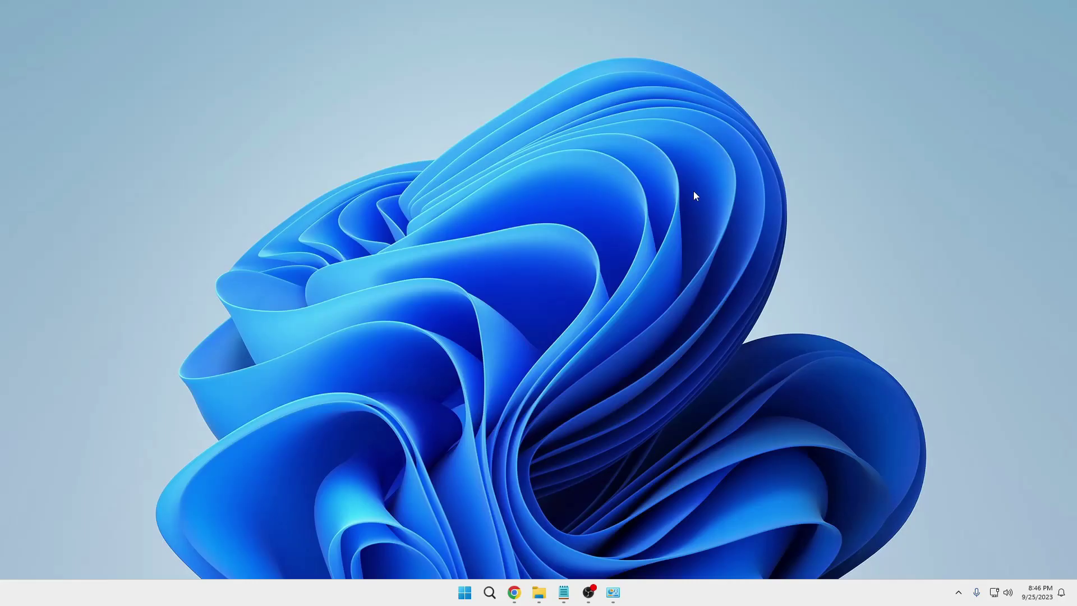
Open powercfg.cpl through Windows search, select the Ultimate Performance power plan and close Power Options
{"action": "left_click", "coordinate": [495, 594]}
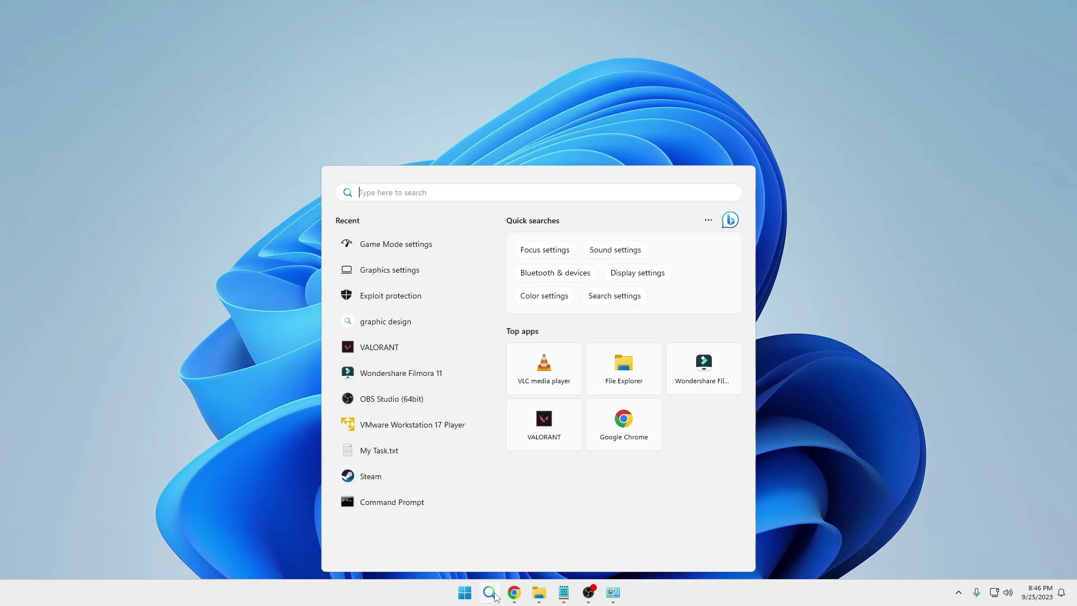
{"action": "type", "text": "powercfg"}
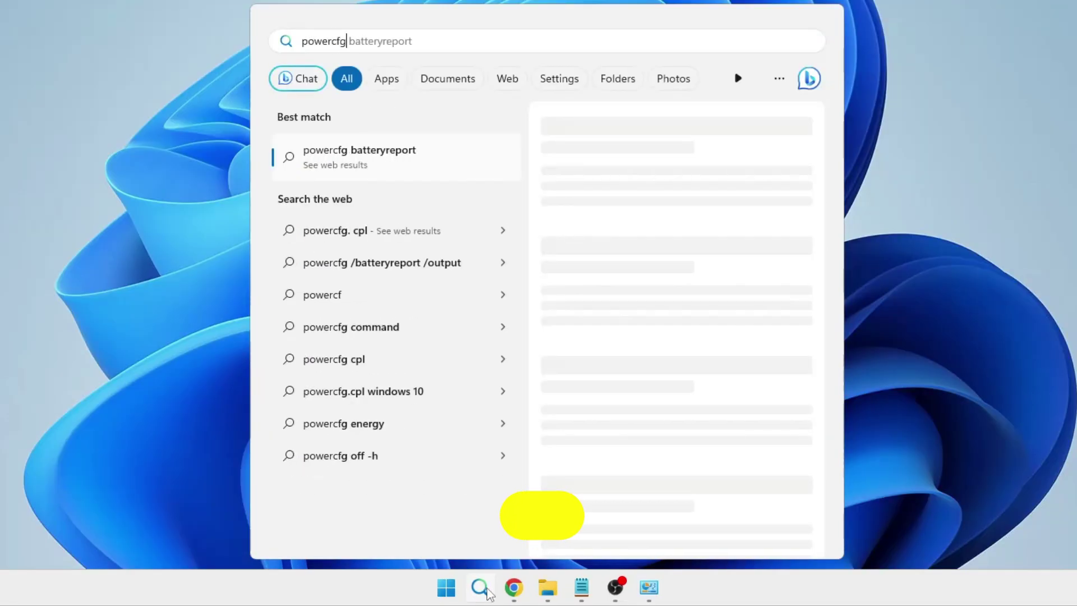
{"action": "type", "text": ".cpl"}
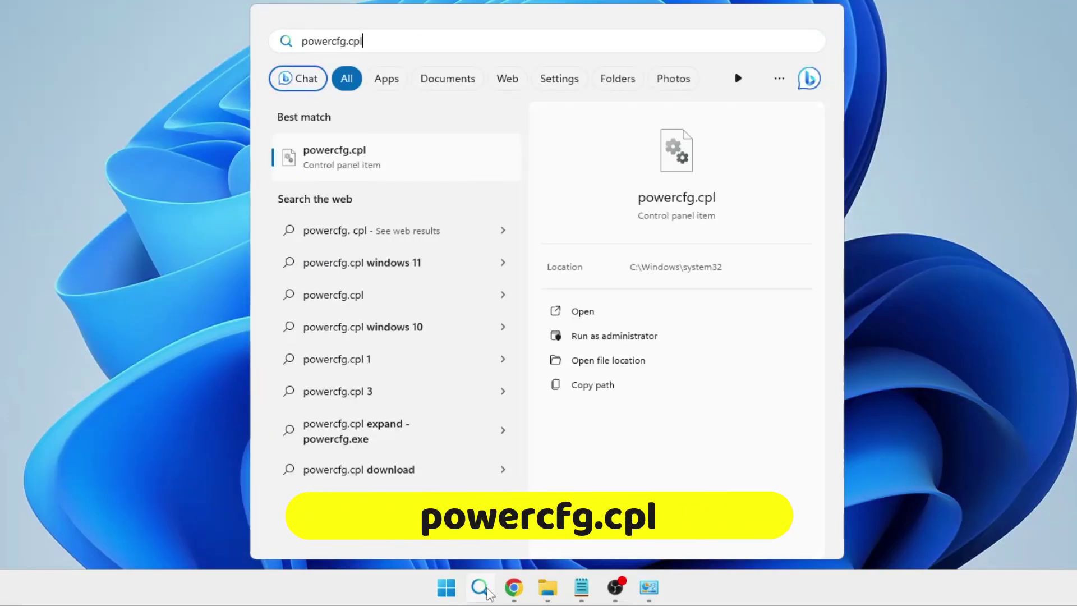
{"action": "key", "text": "Return"}
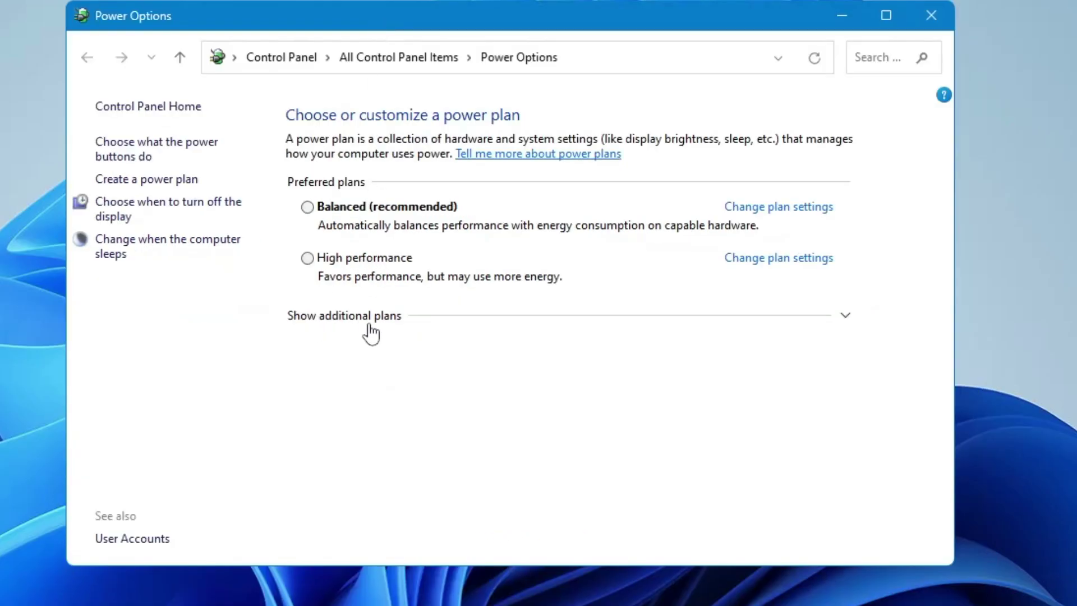
{"action": "left_click", "coordinate": [429, 413]}
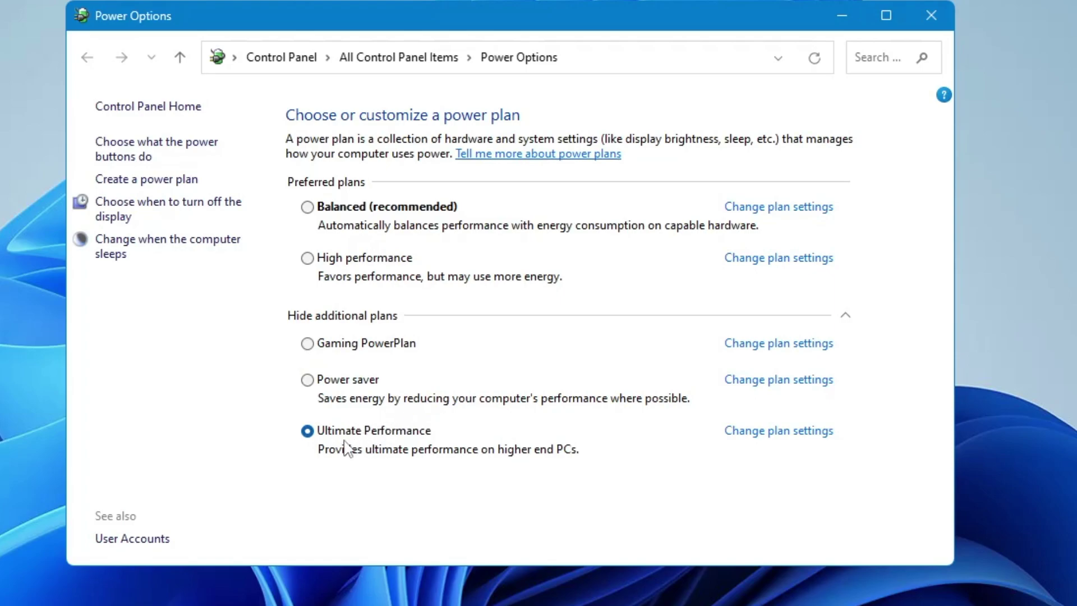
{"action": "left_click", "coordinate": [931, 23]}
In the general privacy settings of Windows, turn off letting Windows improve Start and search results by tracking app launches
{"action": "right_click", "coordinate": [478, 593]}
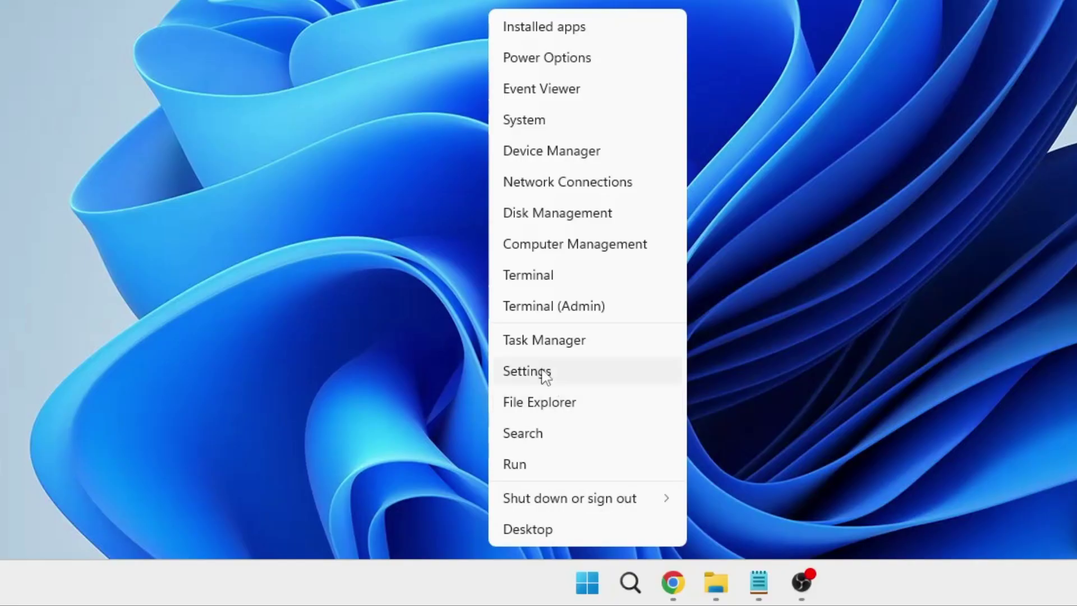
{"action": "left_click", "coordinate": [453, 470]}
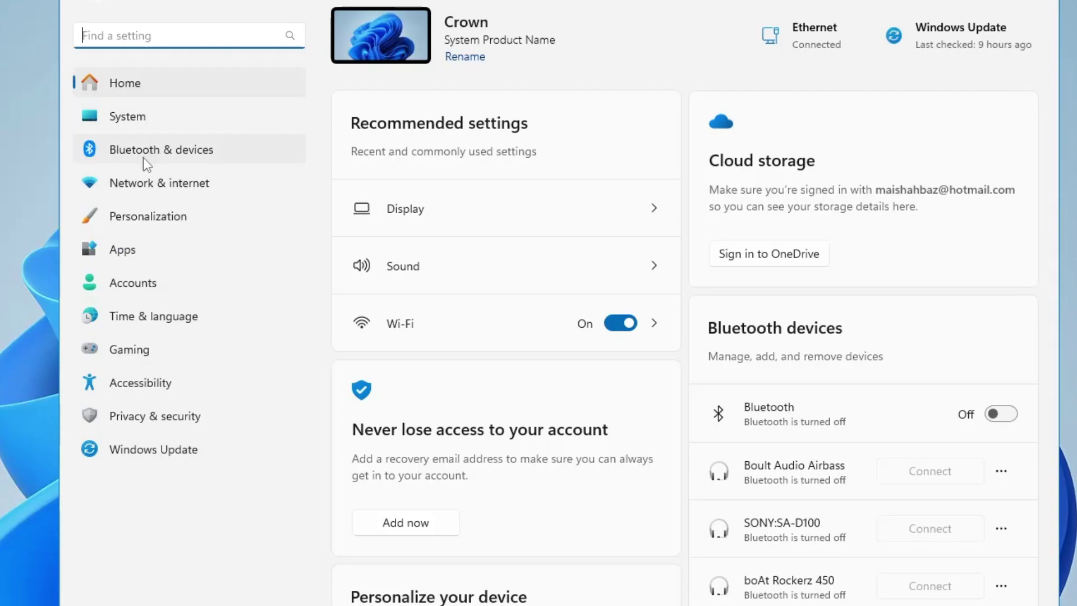
{"action": "left_click", "coordinate": [160, 418]}
{"action": "scroll", "coordinate": [425, 217], "scroll_direction": "down", "scroll_amount": 4}
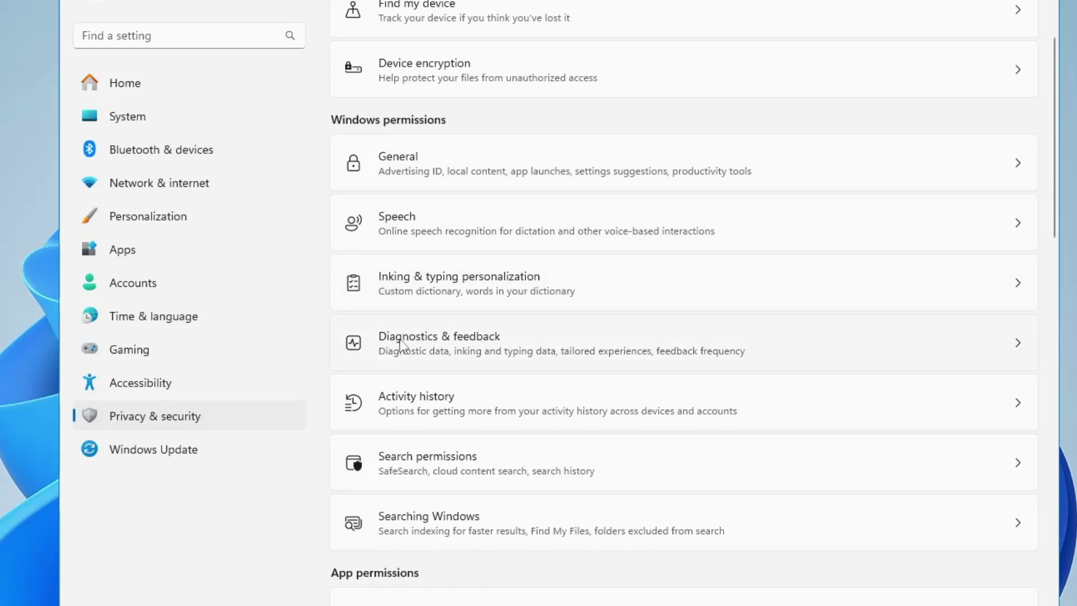
{"action": "left_click", "coordinate": [509, 157]}
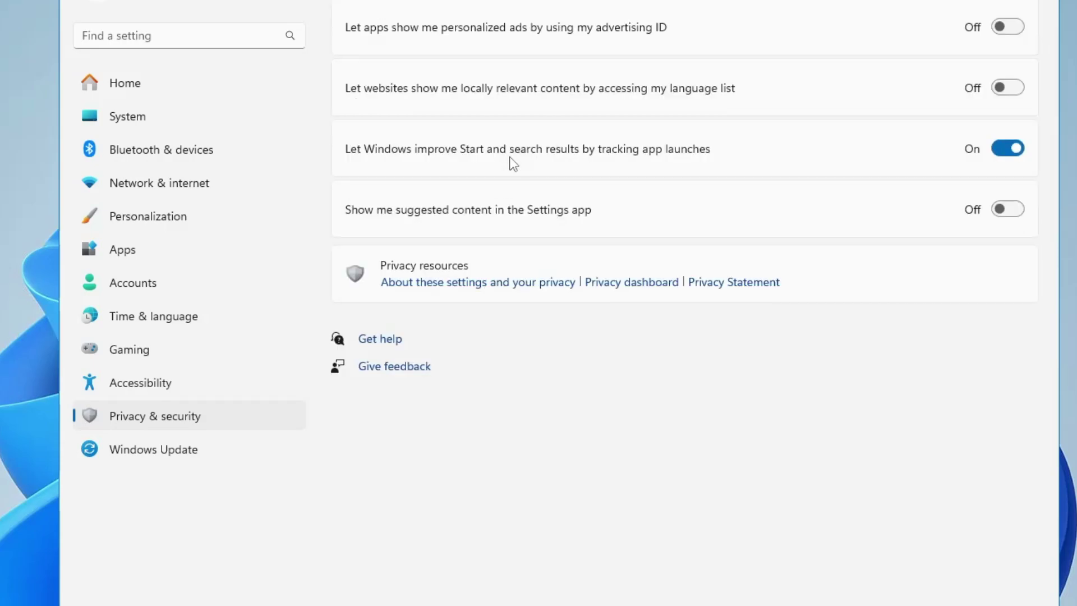
{"action": "left_click", "coordinate": [1008, 149]}
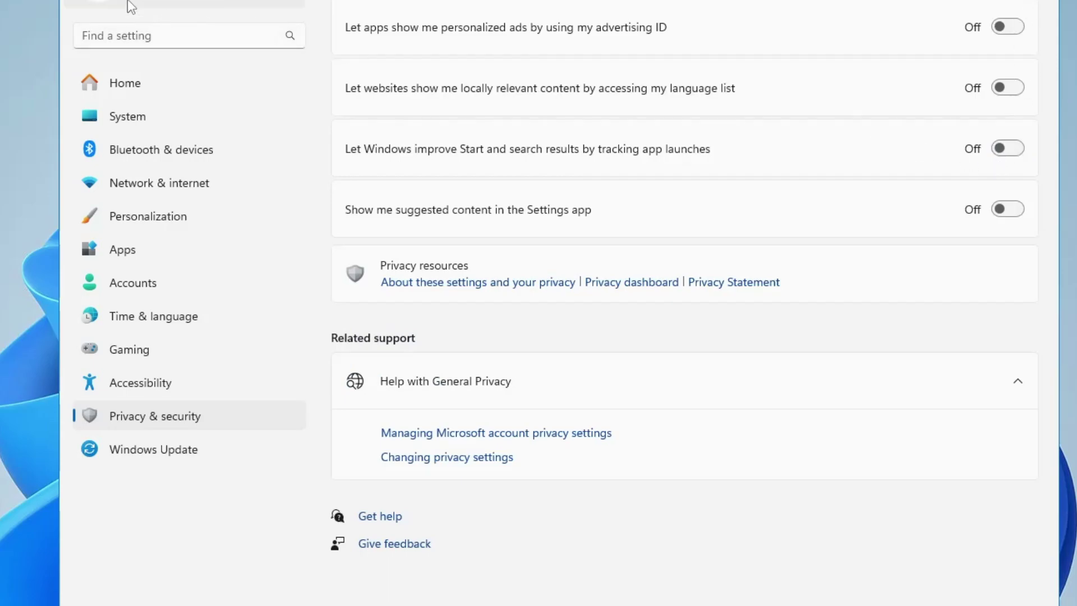
Look through the app permissions, open the Radios page to check radio control access, and close Settings
{"action": "left_click", "coordinate": [99, 2]}
{"action": "scroll", "coordinate": [426, 262], "scroll_direction": "down", "scroll_amount": 2}
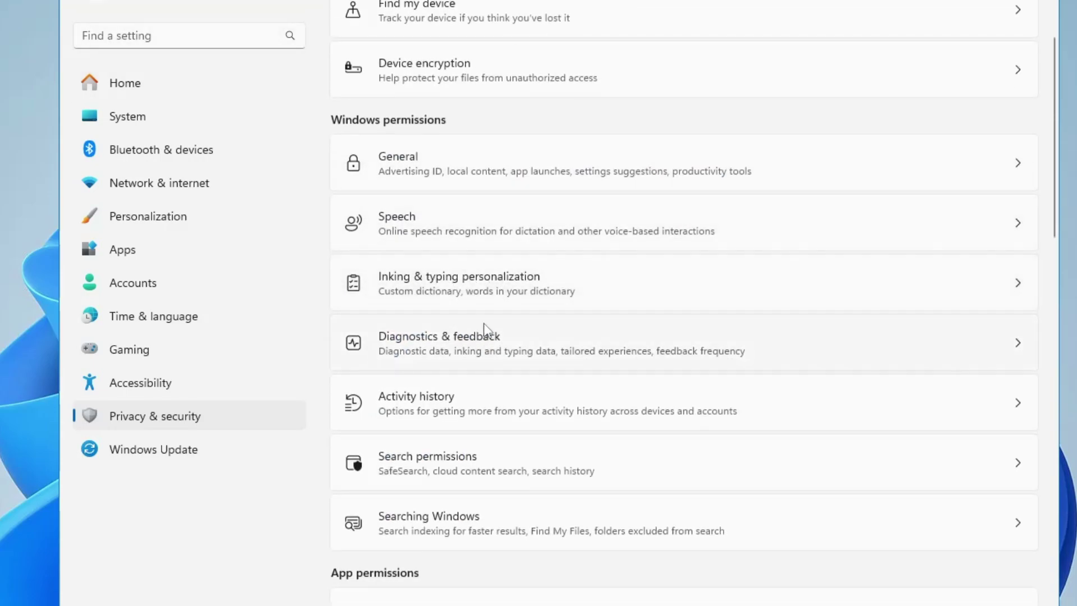
{"action": "scroll", "coordinate": [415, 210], "scroll_direction": "down", "scroll_amount": 8}
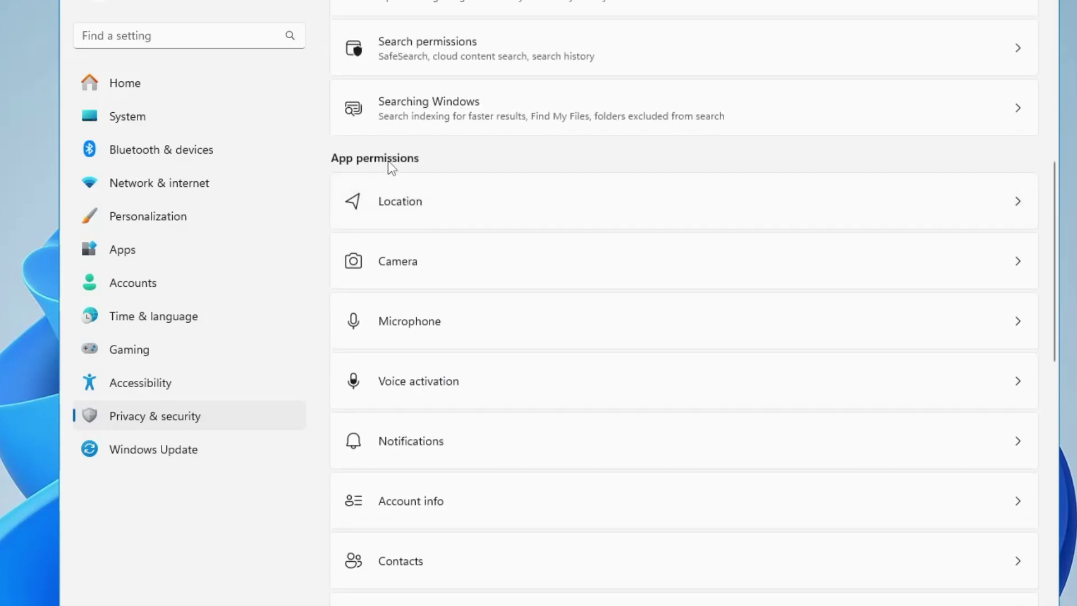
{"action": "scroll", "coordinate": [385, 168], "scroll_direction": "down", "scroll_amount": 6}
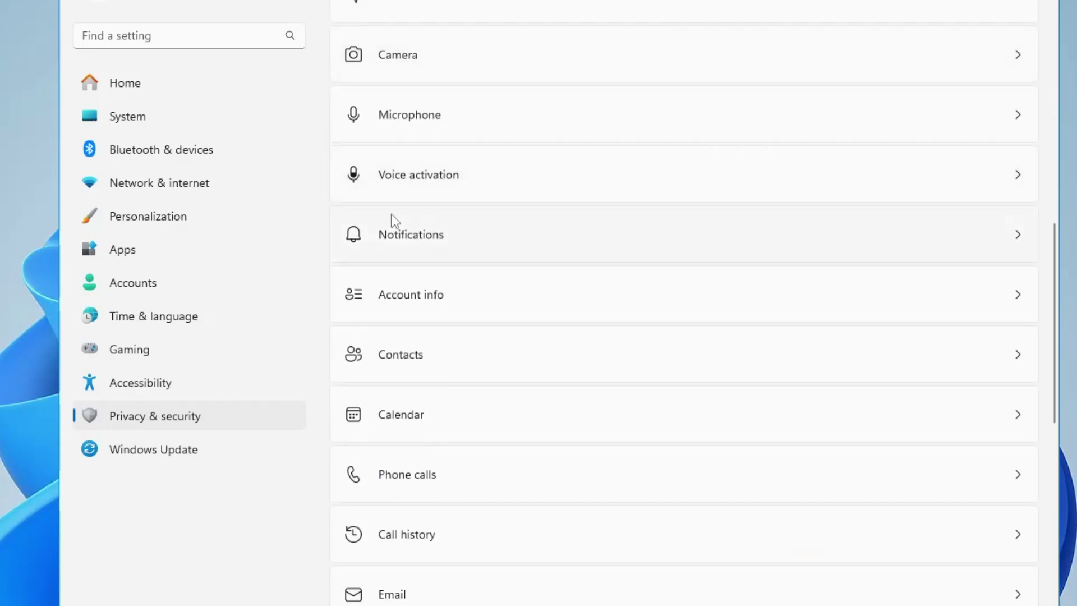
{"action": "scroll", "coordinate": [492, 250], "scroll_direction": "down", "scroll_amount": 2}
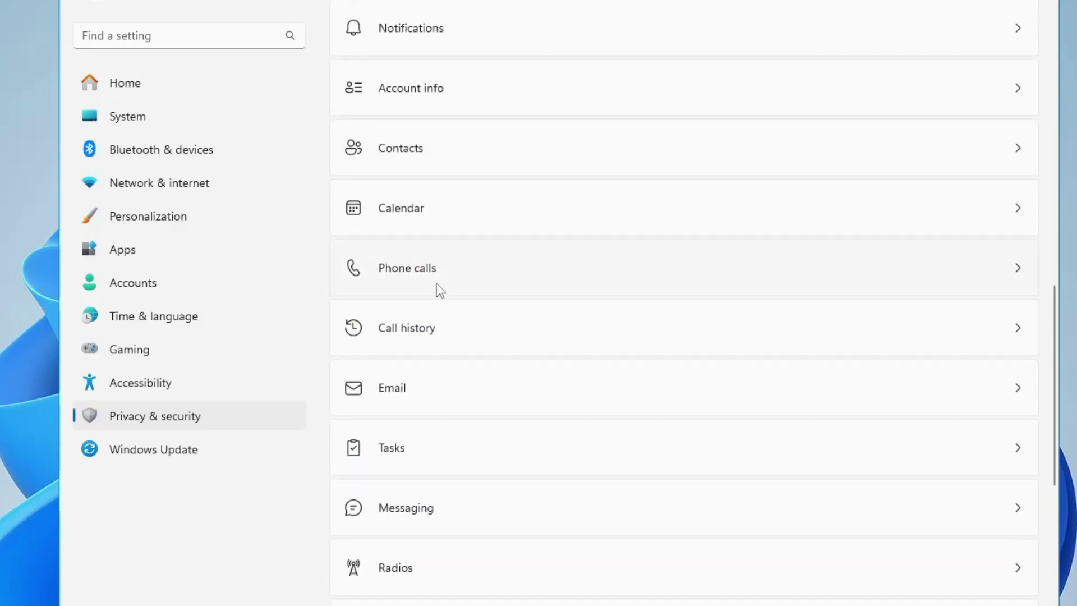
{"action": "scroll", "coordinate": [443, 274], "scroll_direction": "down", "scroll_amount": 2}
{"action": "scroll", "coordinate": [433, 303], "scroll_direction": "down", "scroll_amount": 1}
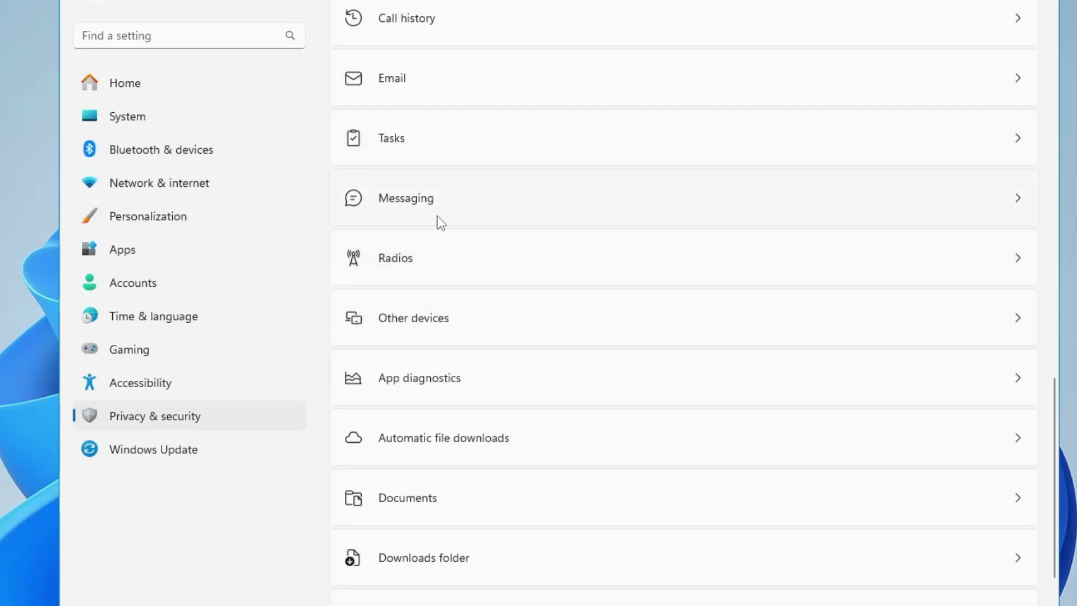
{"action": "left_click", "coordinate": [433, 260]}
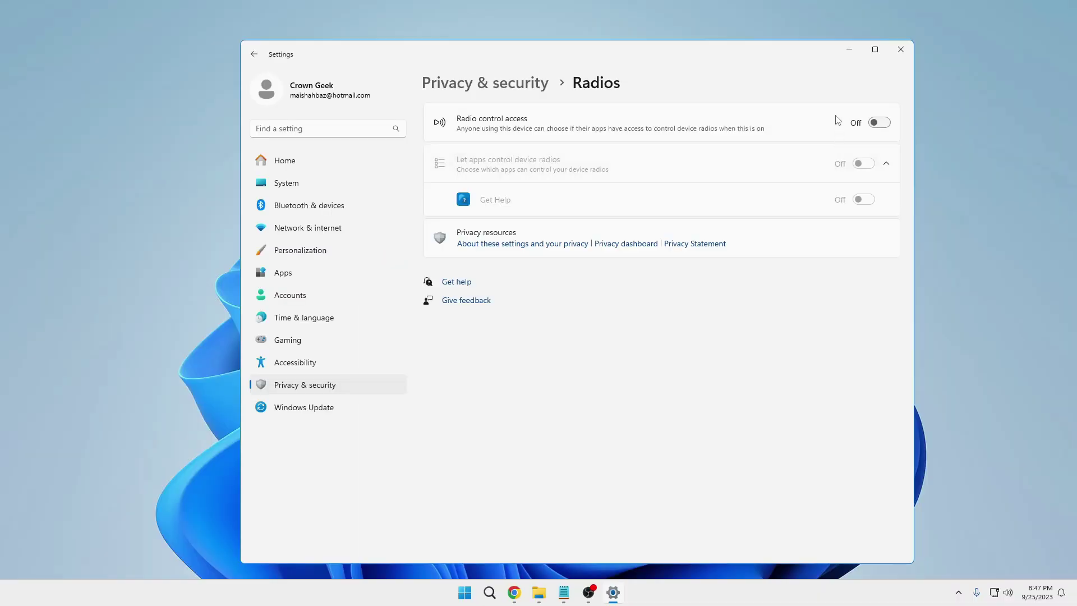
{"action": "left_click", "coordinate": [901, 50]}
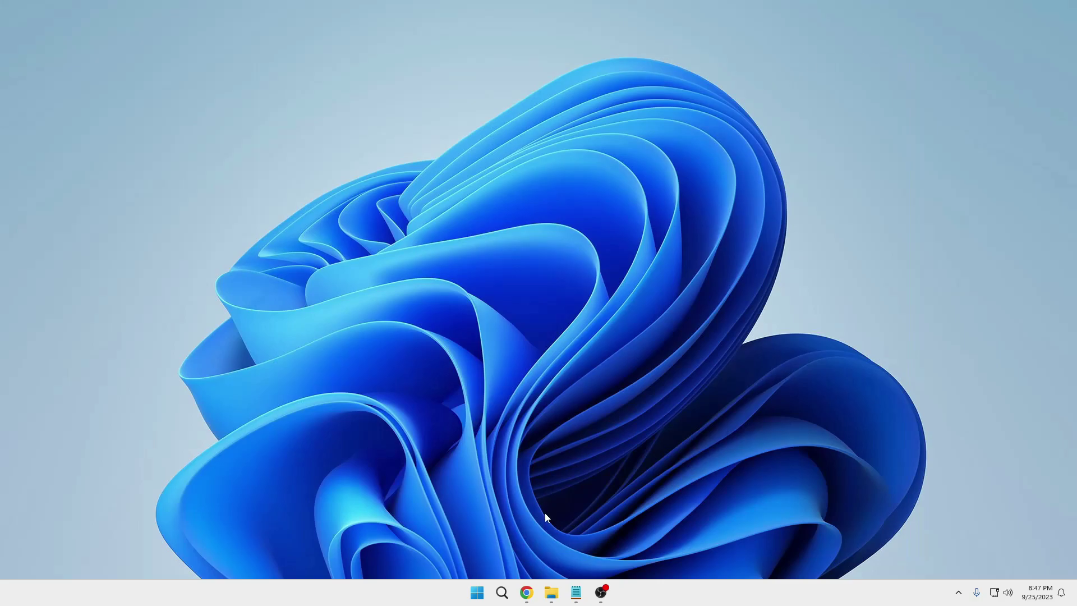
Switch to Chrome and copy the MEGA download link of fps boost.rar
{"action": "mouse_move", "coordinate": [534, 588]}
{"action": "left_click", "coordinate": [568, 547]}
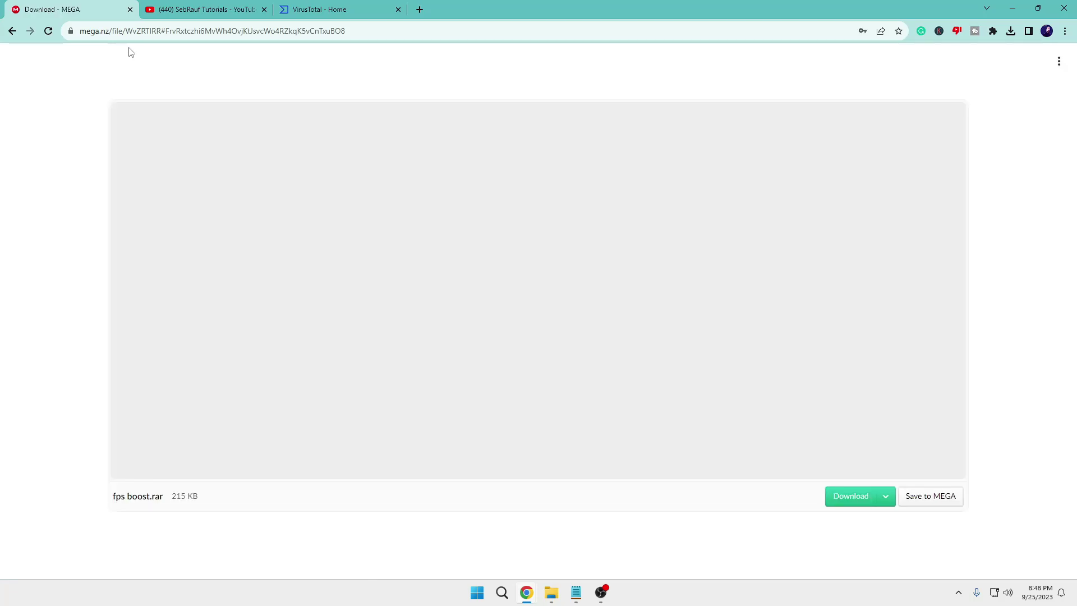
{"action": "left_click", "coordinate": [186, 35]}
{"action": "key", "text": "ctrl+c"}
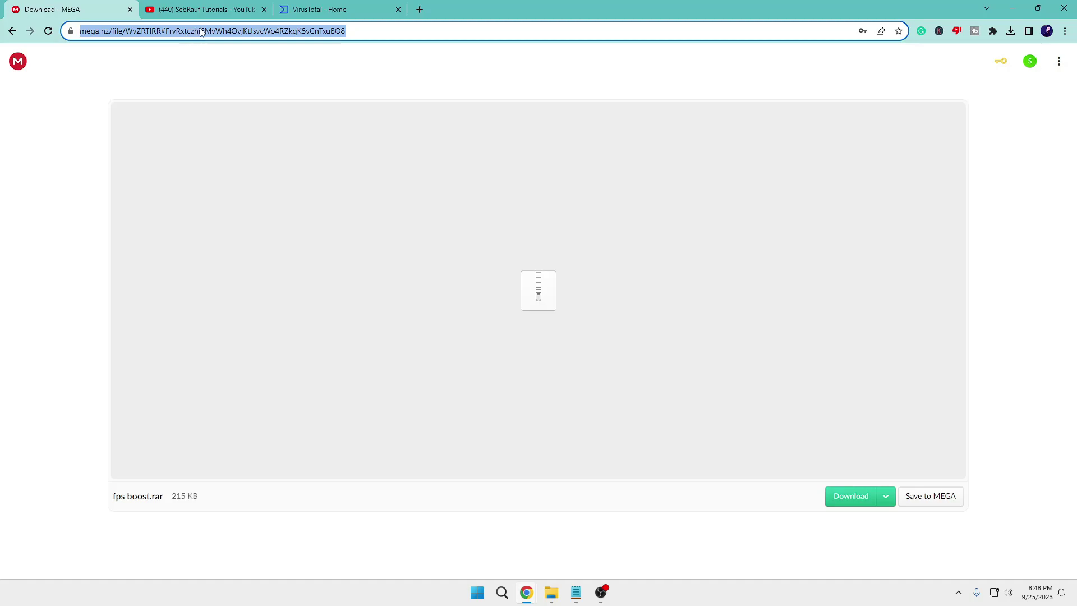
Scan the copied MEGA link with VirusTotal's URL check and review the security vendors' verdicts
{"action": "left_click", "coordinate": [316, 11]}
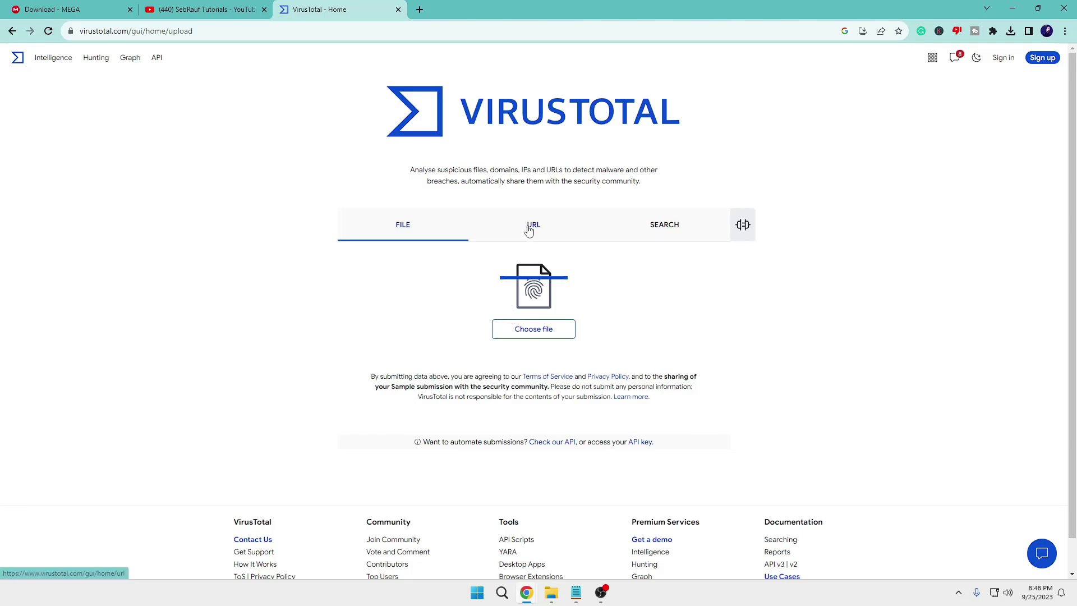
{"action": "left_click", "coordinate": [531, 226]}
{"action": "left_click", "coordinate": [466, 322]}
{"action": "key", "text": "ctrl+v"}
{"action": "key", "text": "Return"}
{"action": "scroll", "coordinate": [297, 239], "scroll_direction": "down", "scroll_amount": 5}
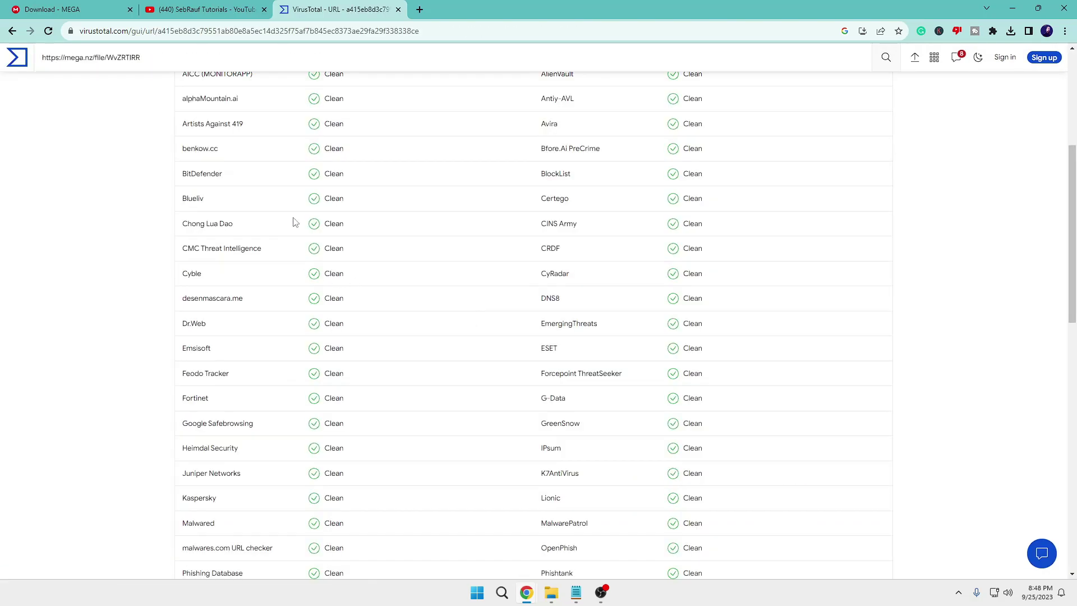
{"action": "scroll", "coordinate": [331, 253], "scroll_direction": "down", "scroll_amount": 7}
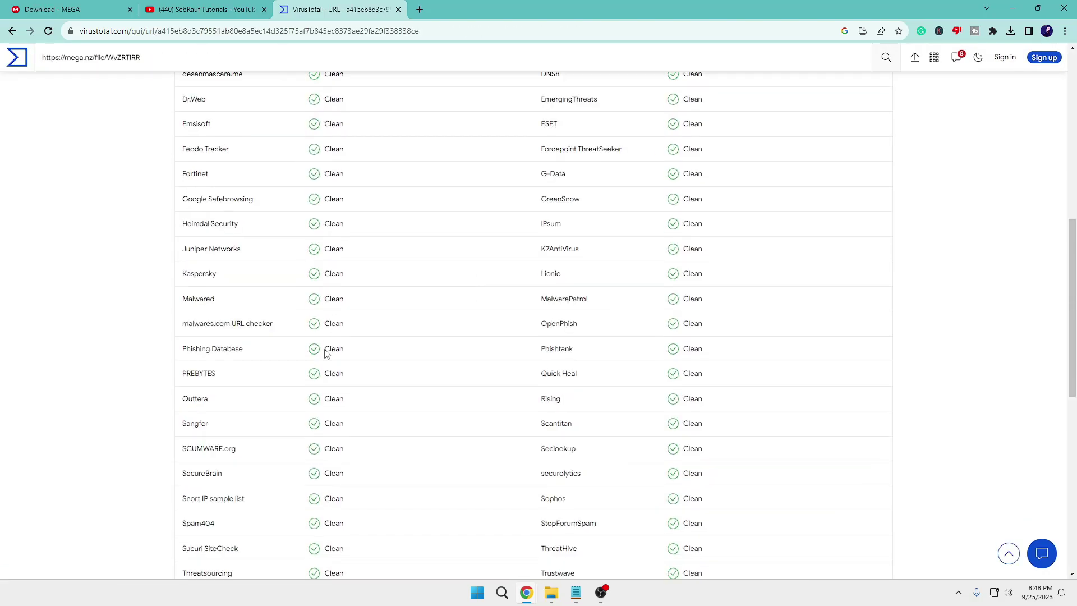
{"action": "scroll", "coordinate": [377, 368], "scroll_direction": "down", "scroll_amount": 4}
{"action": "scroll", "coordinate": [373, 363], "scroll_direction": "up", "scroll_amount": 4}
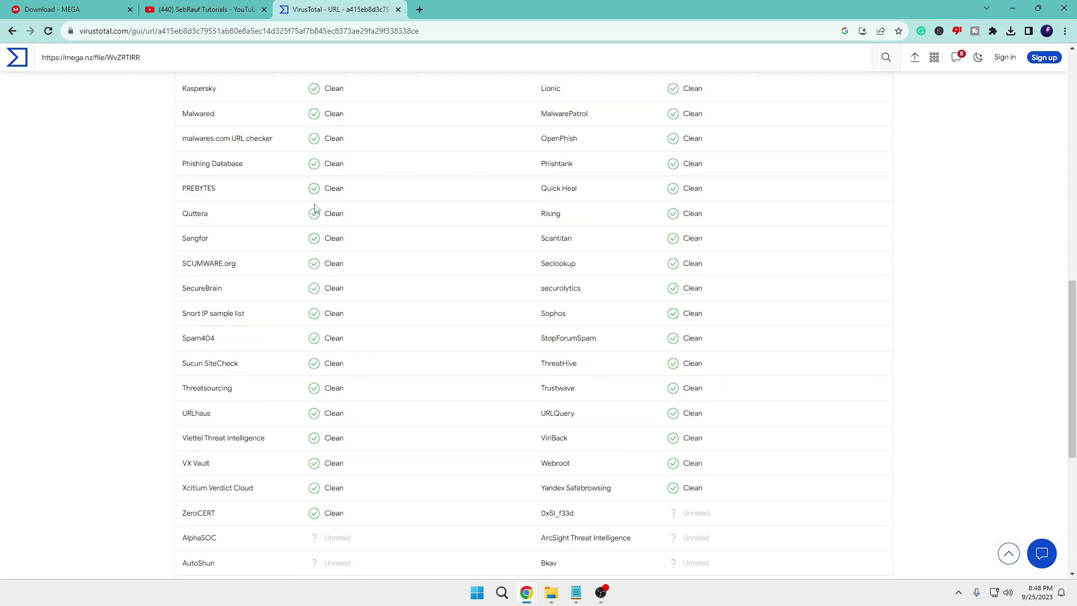
Close the VirusTotal page, download fps boost.rar from MEGA and extract it from the Downloads folder
{"action": "key", "text": "ctrl+w"}
{"action": "left_click", "coordinate": [837, 497]}
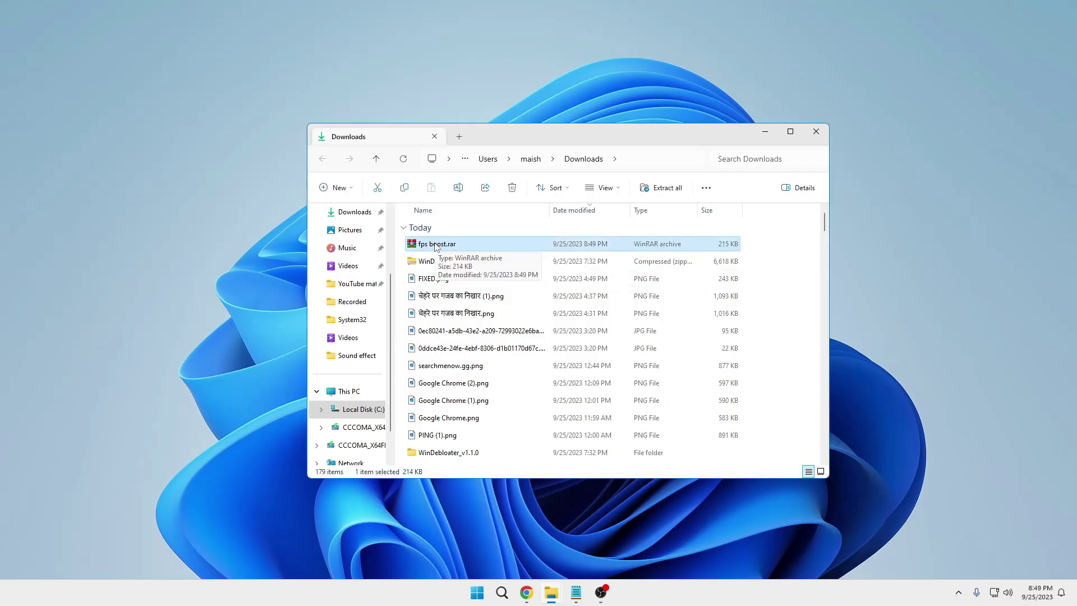
{"action": "right_click", "coordinate": [436, 246]}
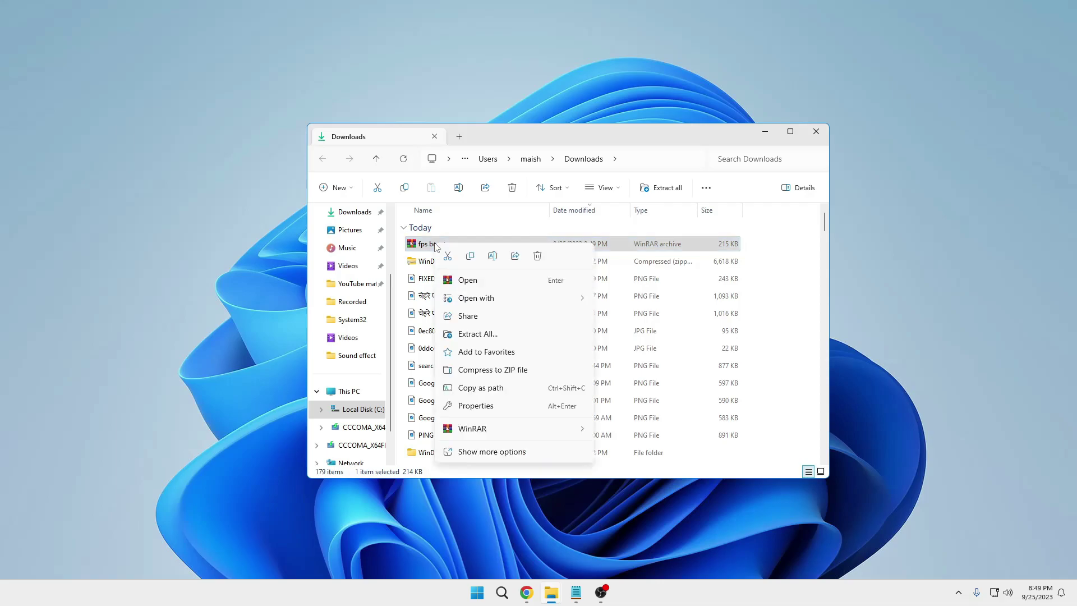
{"action": "left_click", "coordinate": [474, 335]}
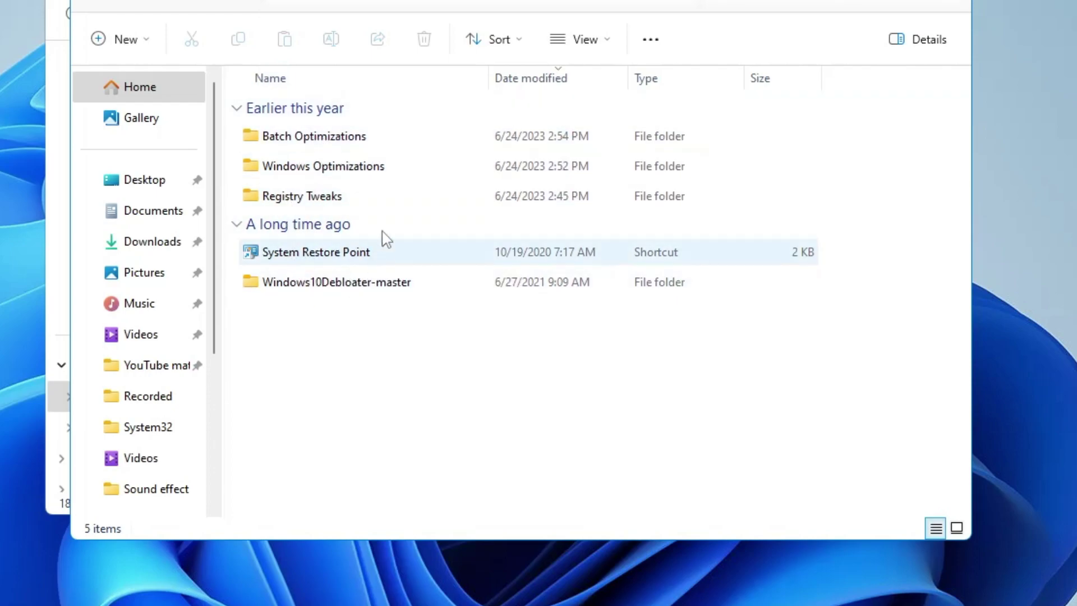
Create a system restore point named "Valorant Optimization" through the System Restore Point shortcut and close System Protection
{"action": "left_click", "coordinate": [329, 256]}
{"action": "double_click", "coordinate": [331, 254]}
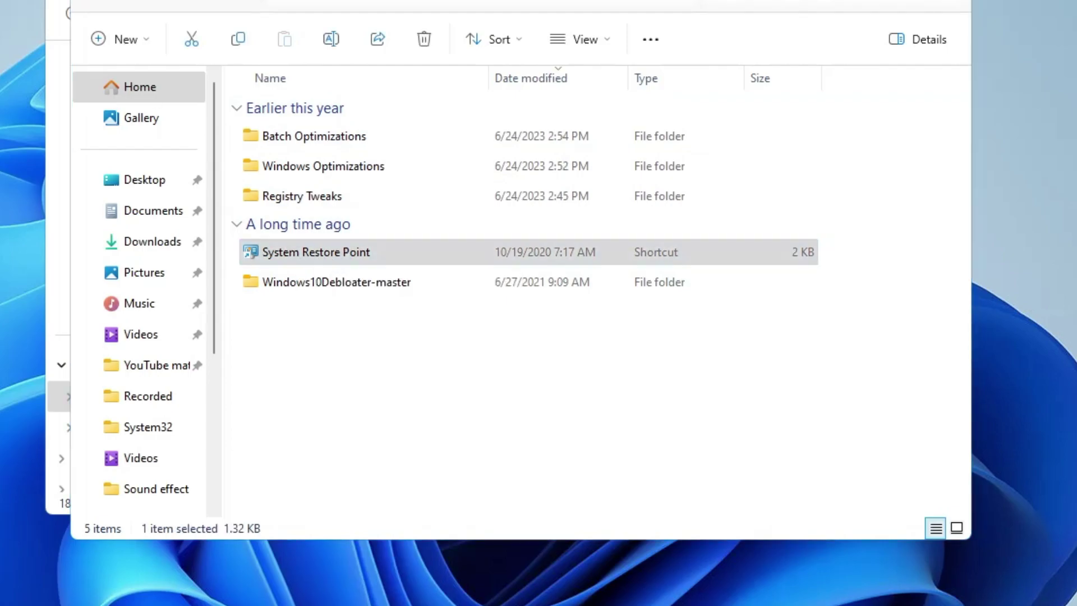
{"action": "left_click", "coordinate": [435, 284]}
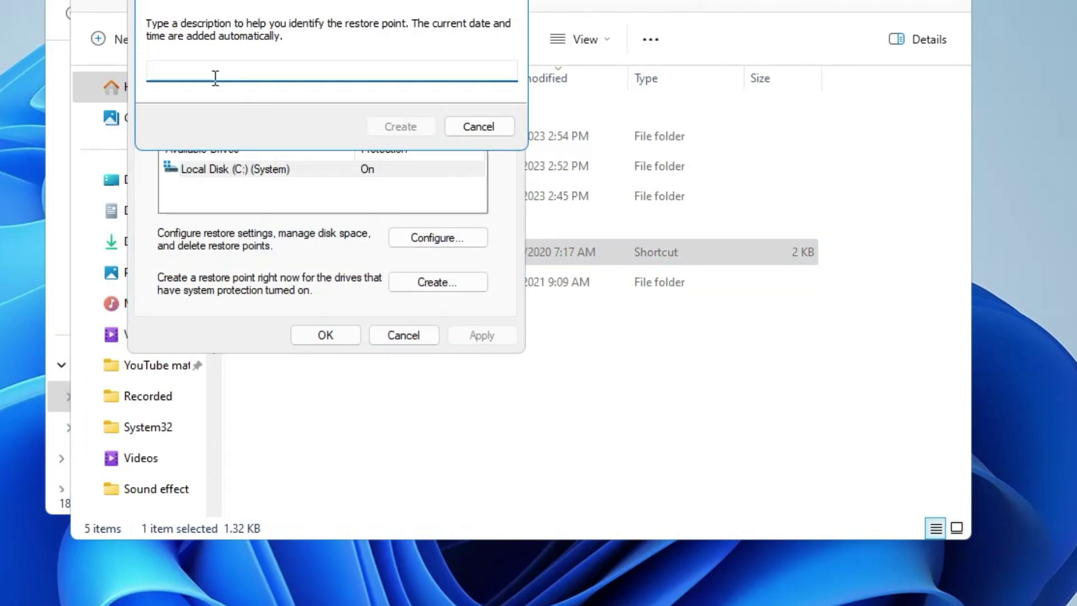
{"action": "type", "text": "Val"}
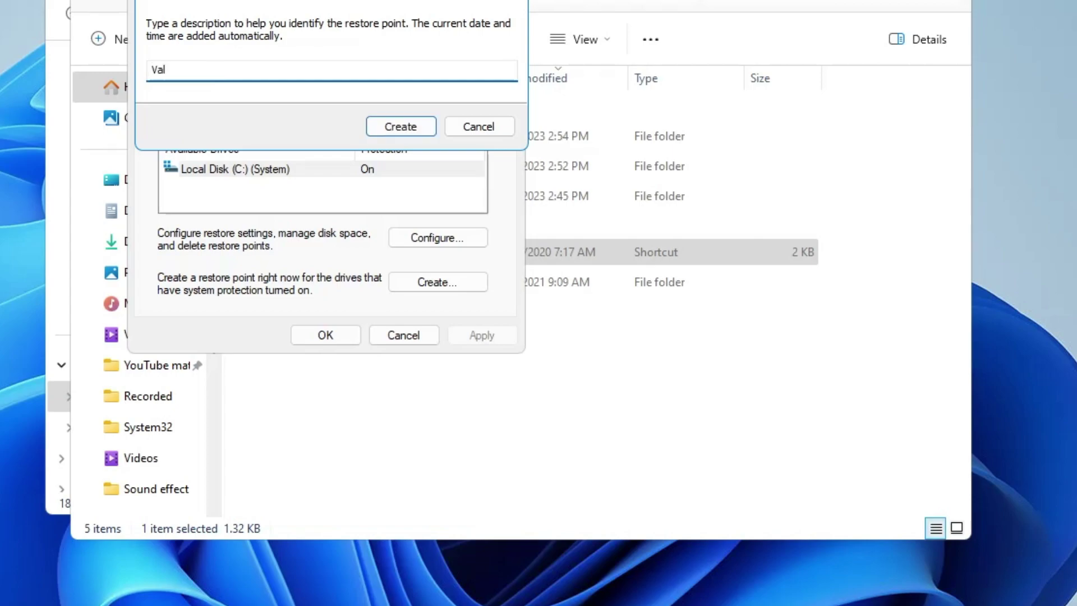
{"action": "type", "text": "orant Optimization"}
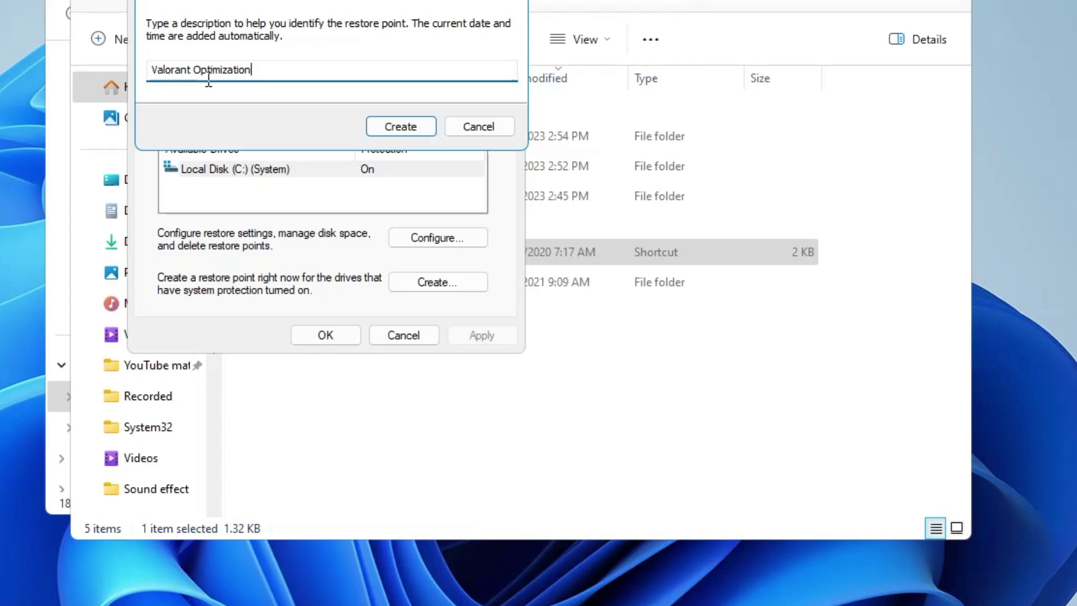
{"action": "left_click", "coordinate": [398, 130]}
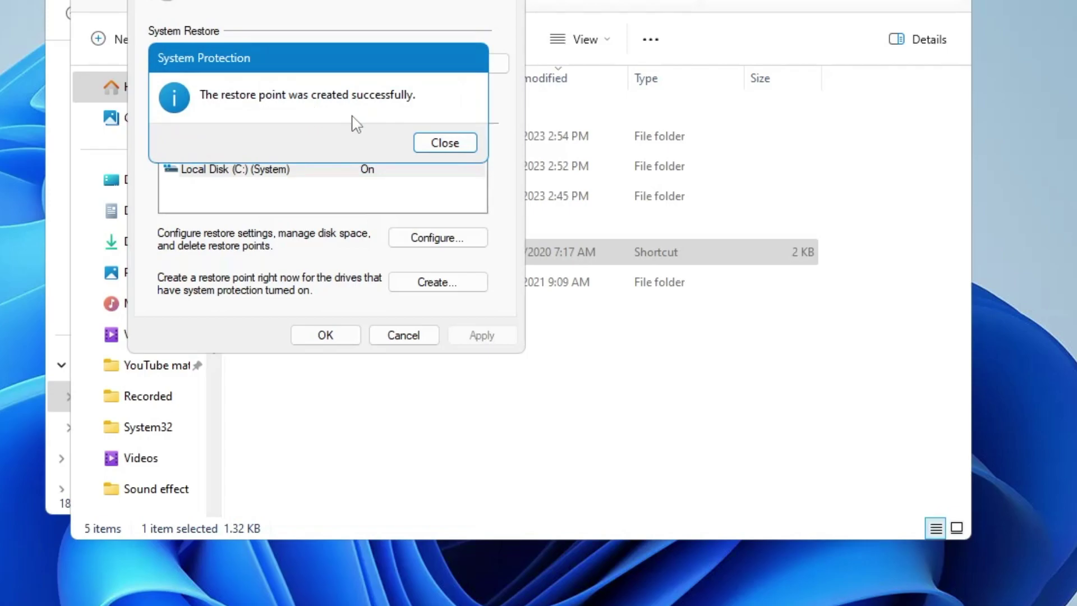
{"action": "left_click", "coordinate": [438, 144]}
{"action": "left_click", "coordinate": [346, 338]}
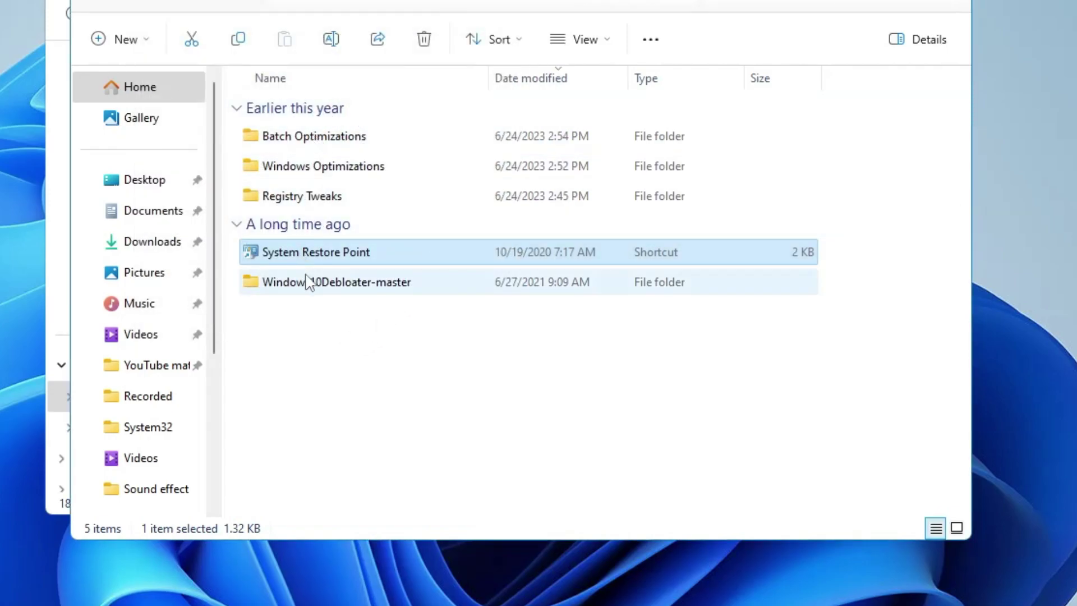
Open the Batch Optimizations folder and run Clear DNS Cache (Ping Improve).cmd as administrator
{"action": "double_click", "coordinate": [310, 140]}
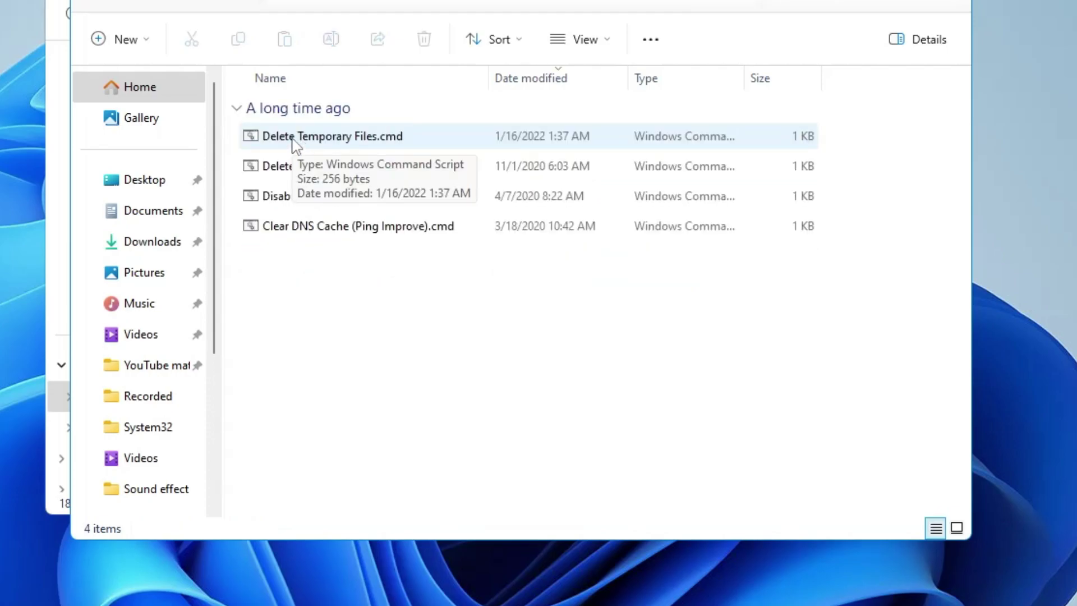
{"action": "left_click", "coordinate": [291, 169]}
{"action": "left_click", "coordinate": [295, 198]}
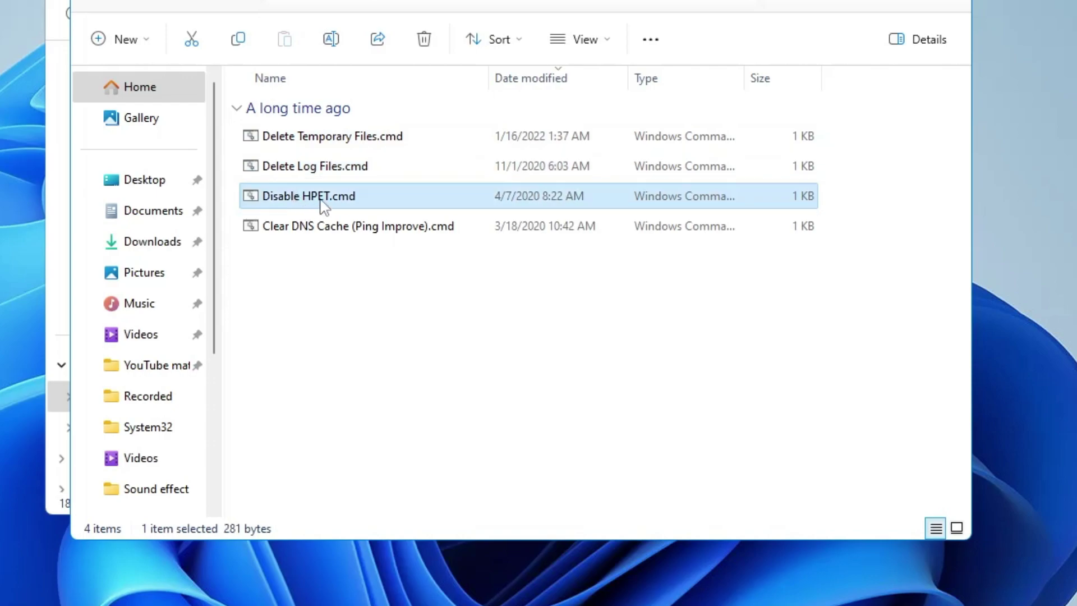
{"action": "left_click", "coordinate": [314, 229]}
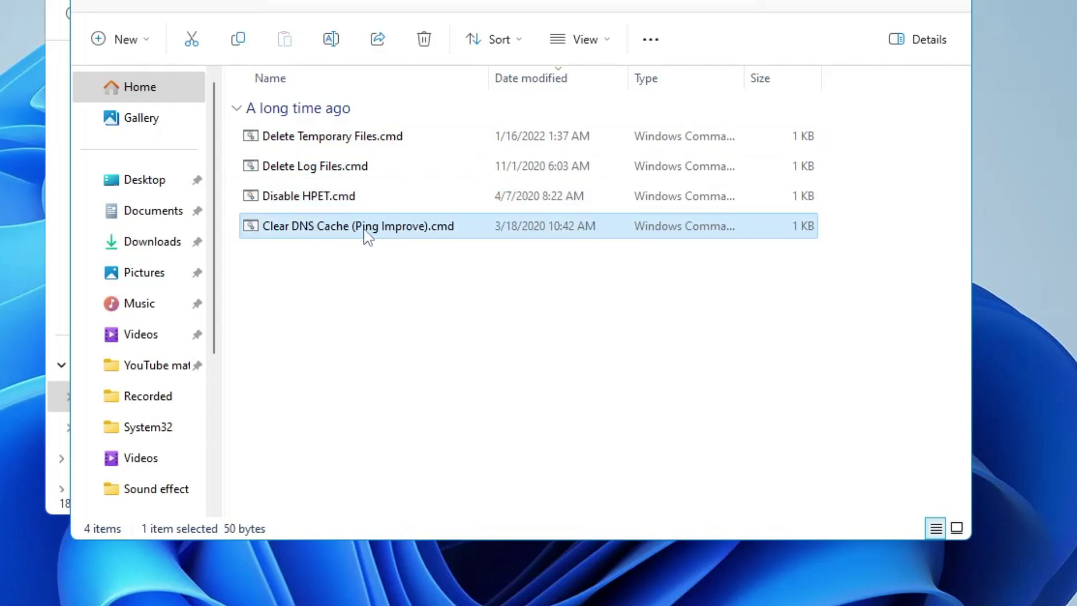
{"action": "right_click", "coordinate": [325, 230]}
{"action": "left_click", "coordinate": [404, 349]}
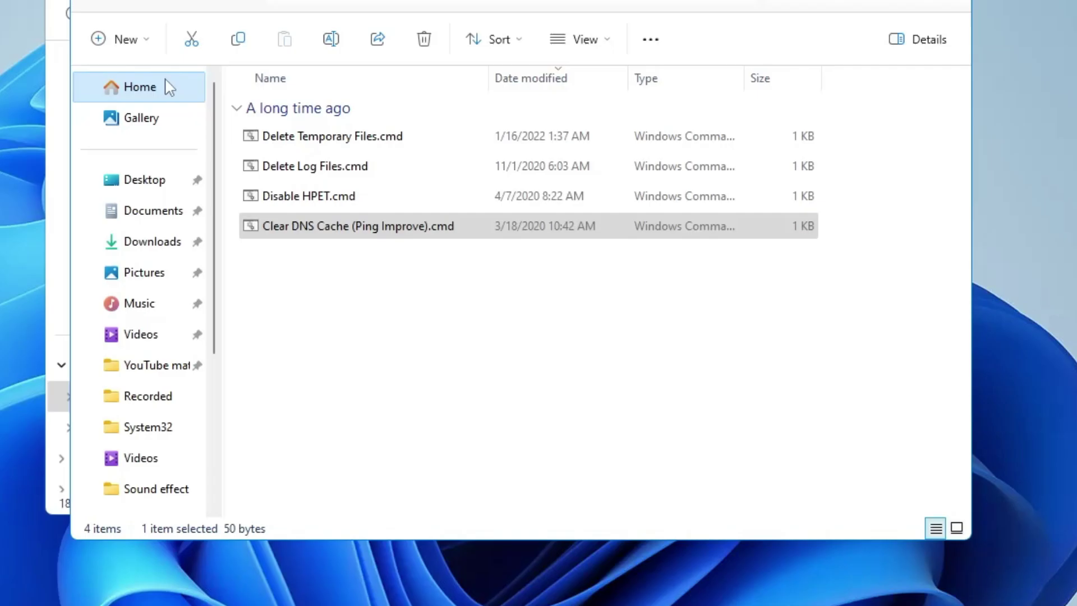
Run Disable HPET.cmd as administrator and approve the elevation
{"action": "left_click", "coordinate": [328, 198]}
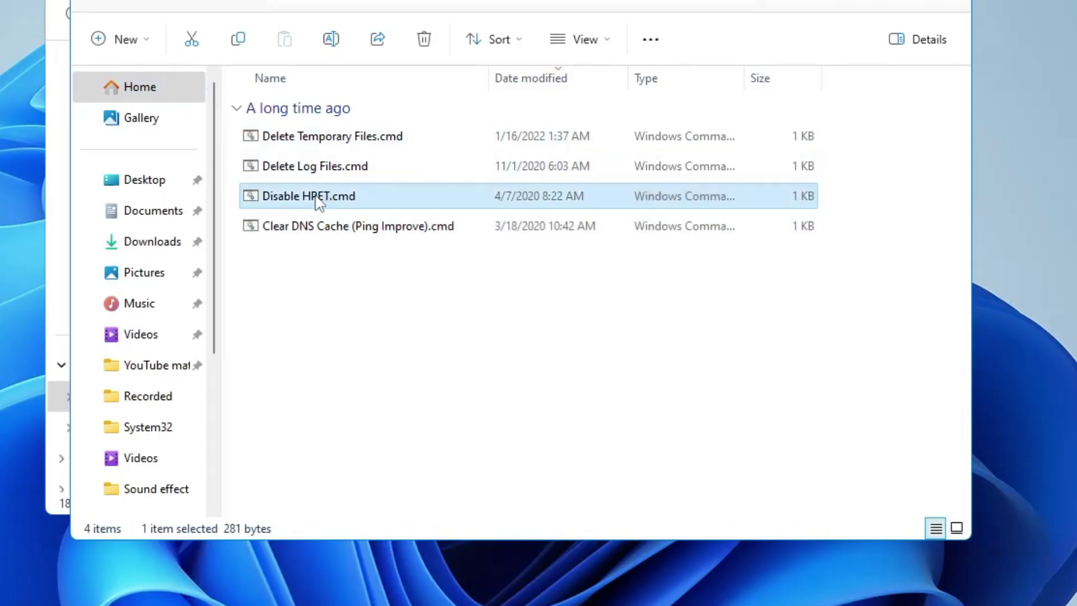
{"action": "right_click", "coordinate": [315, 198]}
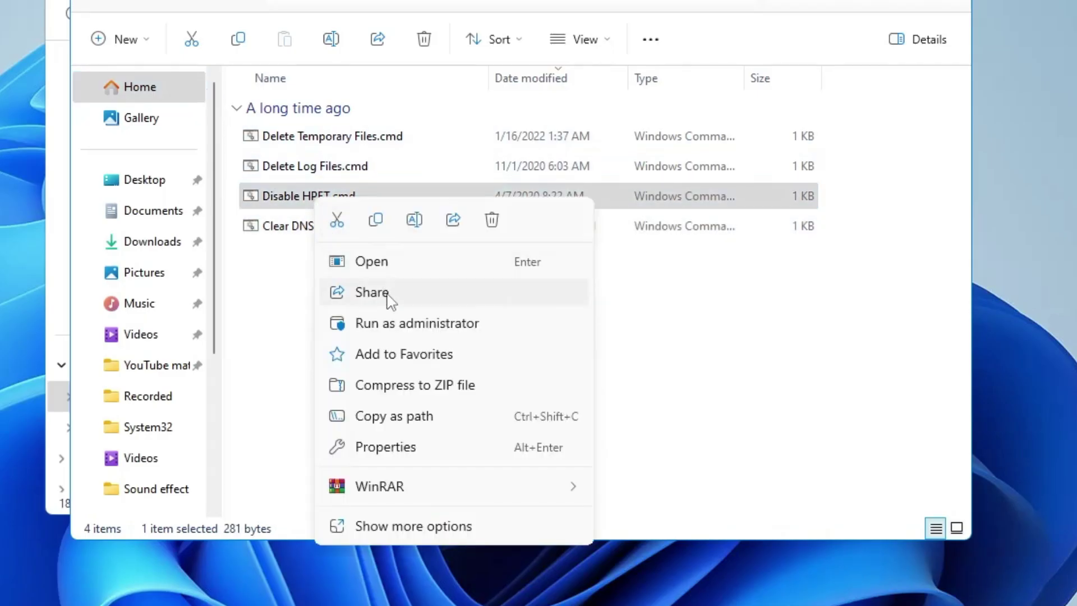
{"action": "left_click", "coordinate": [400, 324]}
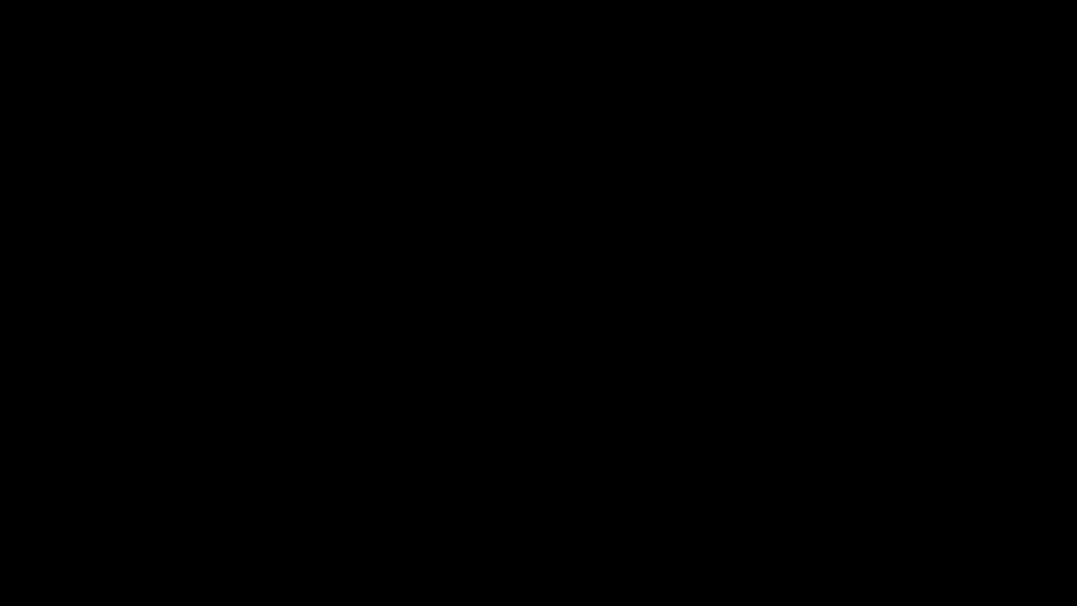
{"action": "key", "text": "Return"}
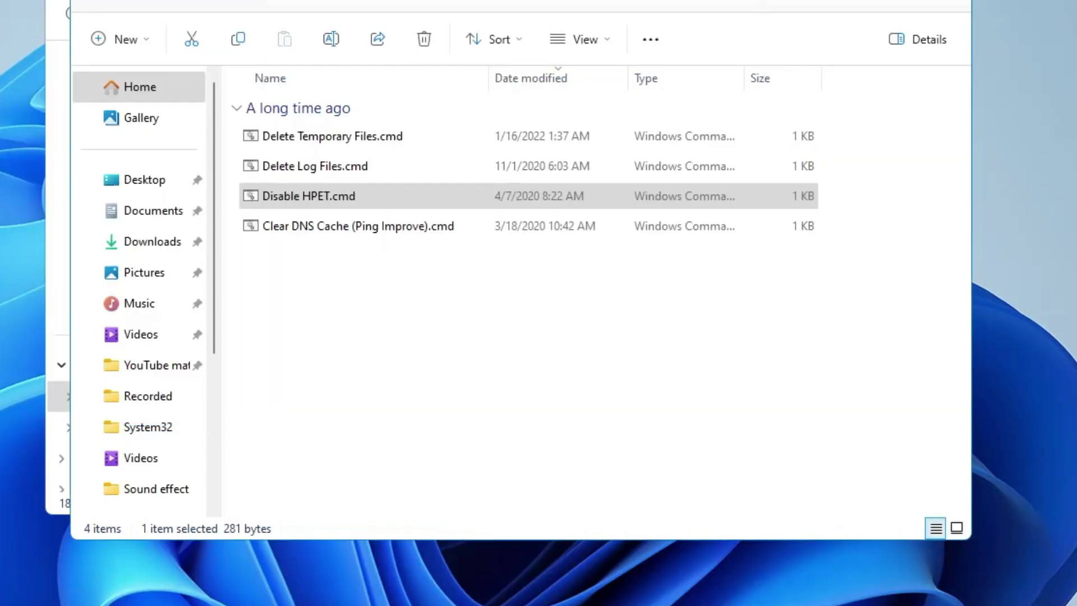
{"action": "left_click", "coordinate": [386, 172]}
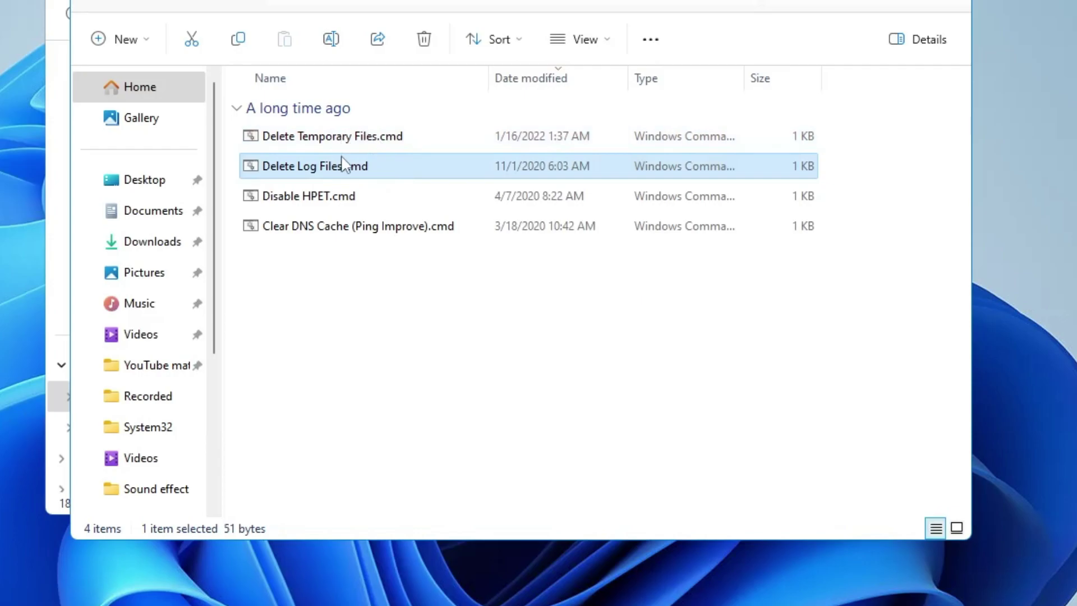
Go to the Windows Optimizations folder and merge the .reg file that disables unnecessary background services into the registry
{"action": "key", "text": "alt+Left"}
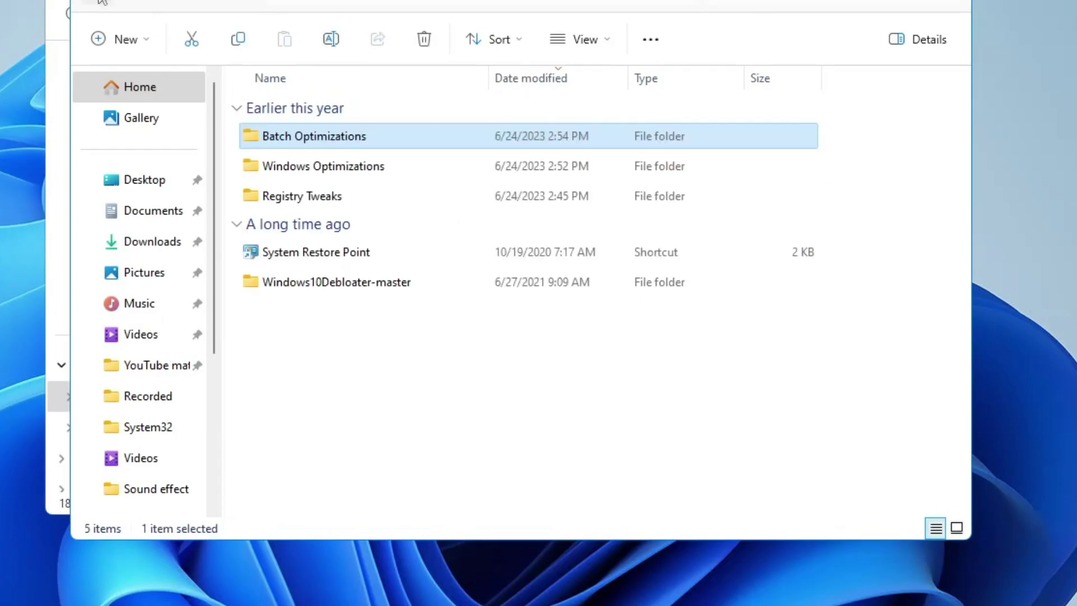
{"action": "left_click", "coordinate": [313, 168]}
{"action": "double_click", "coordinate": [313, 169]}
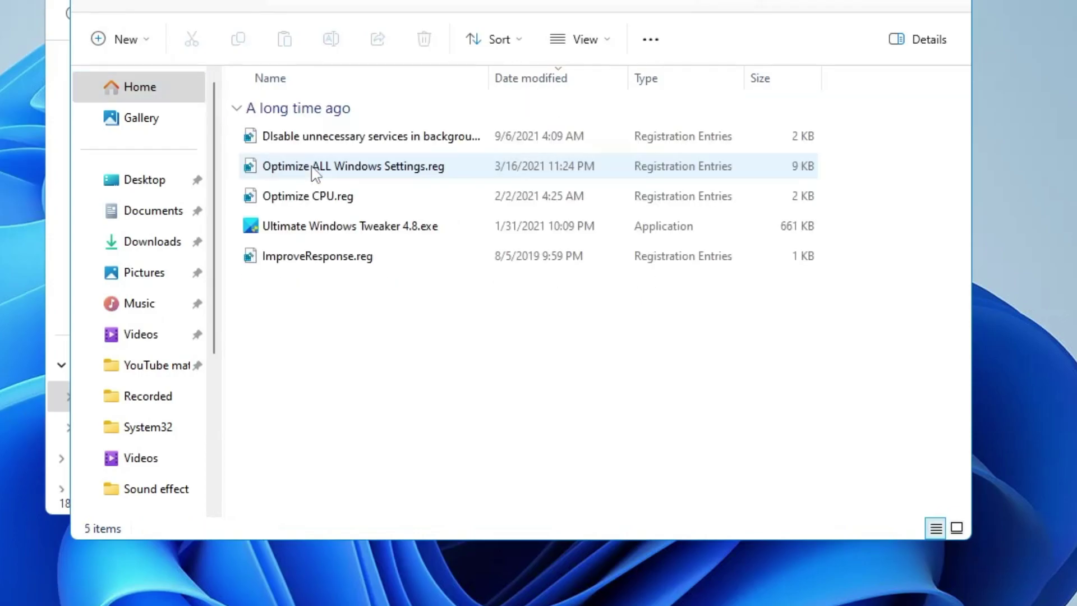
{"action": "left_click", "coordinate": [313, 139]}
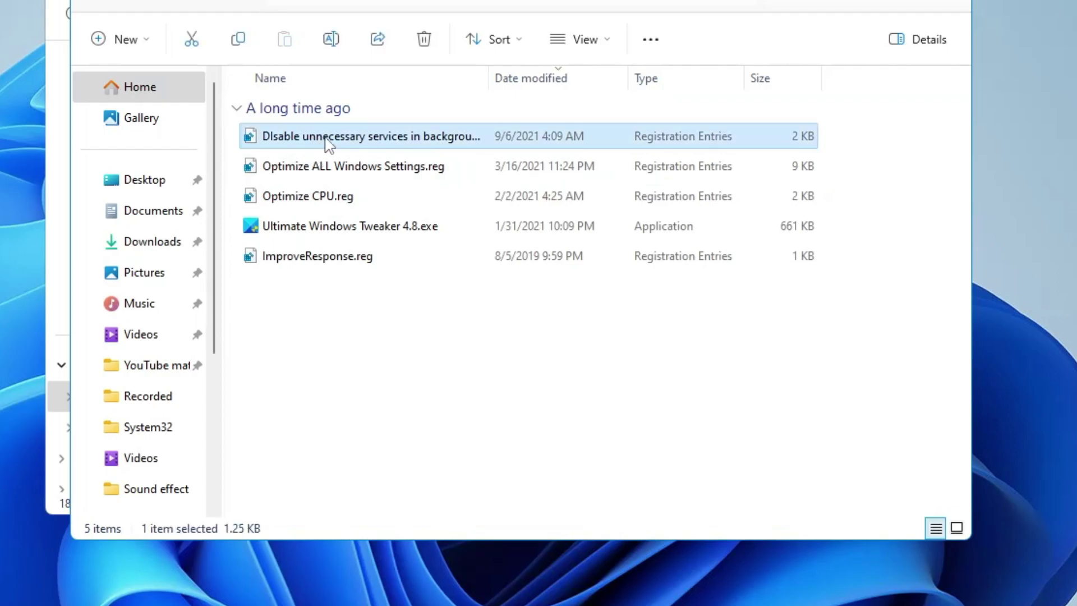
{"action": "right_click", "coordinate": [391, 141]}
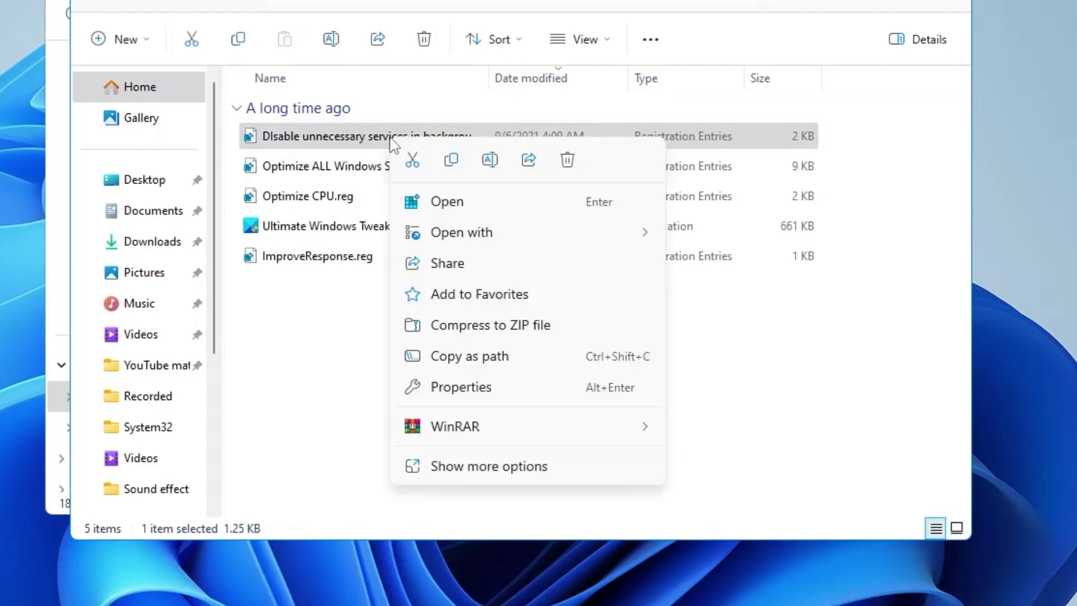
{"action": "left_click", "coordinate": [448, 202]}
{"action": "left_click", "coordinate": [505, 217]}
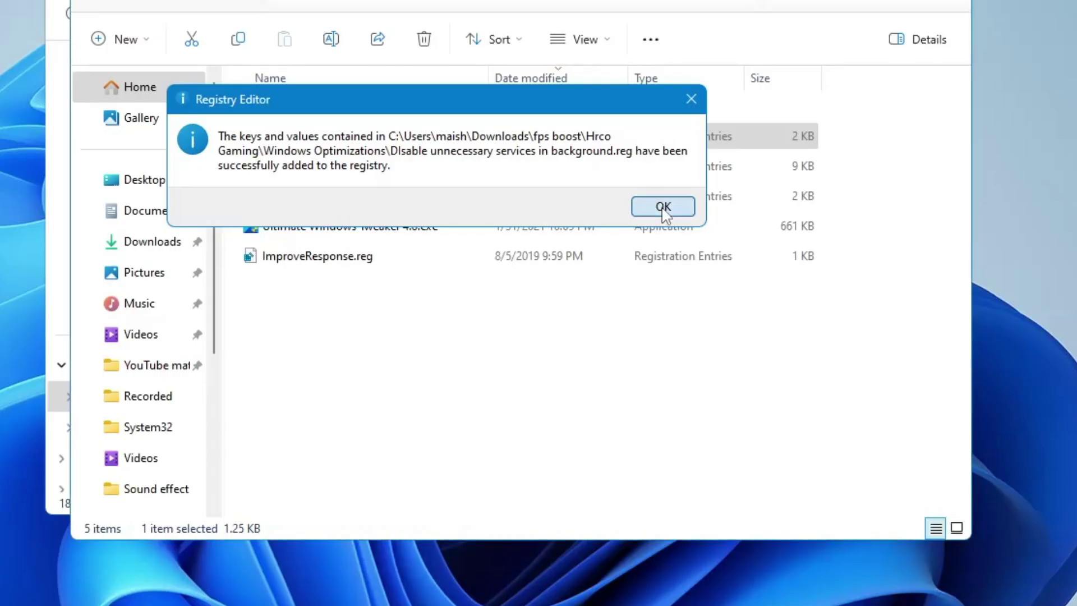
{"action": "left_click", "coordinate": [649, 207]}
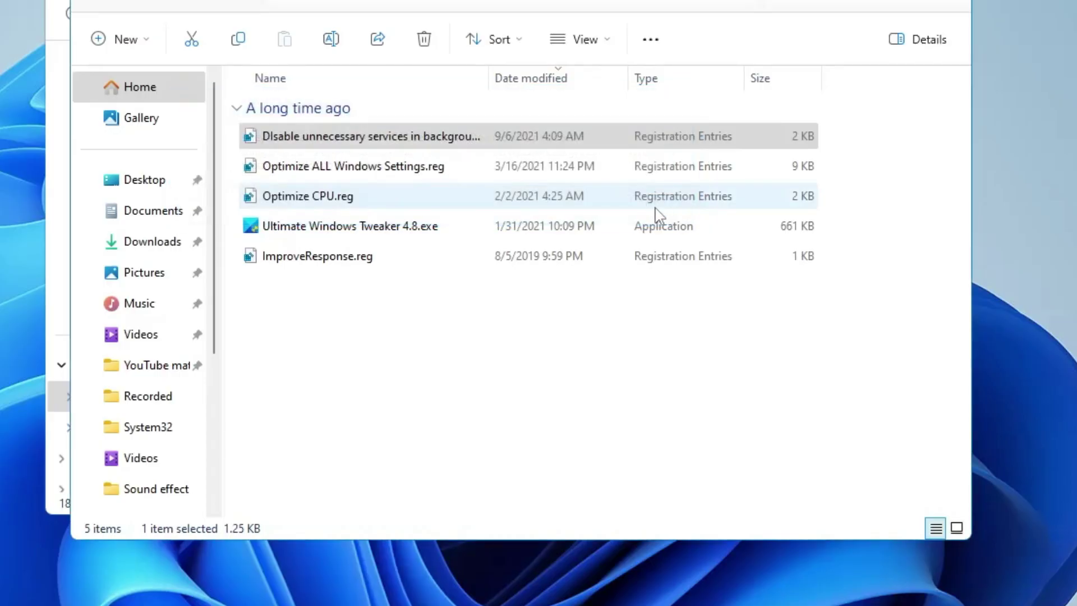
Merge Optimize ALL Windows Settings.reg into the registry, accepting the unknown publisher warning
{"action": "left_click", "coordinate": [359, 169]}
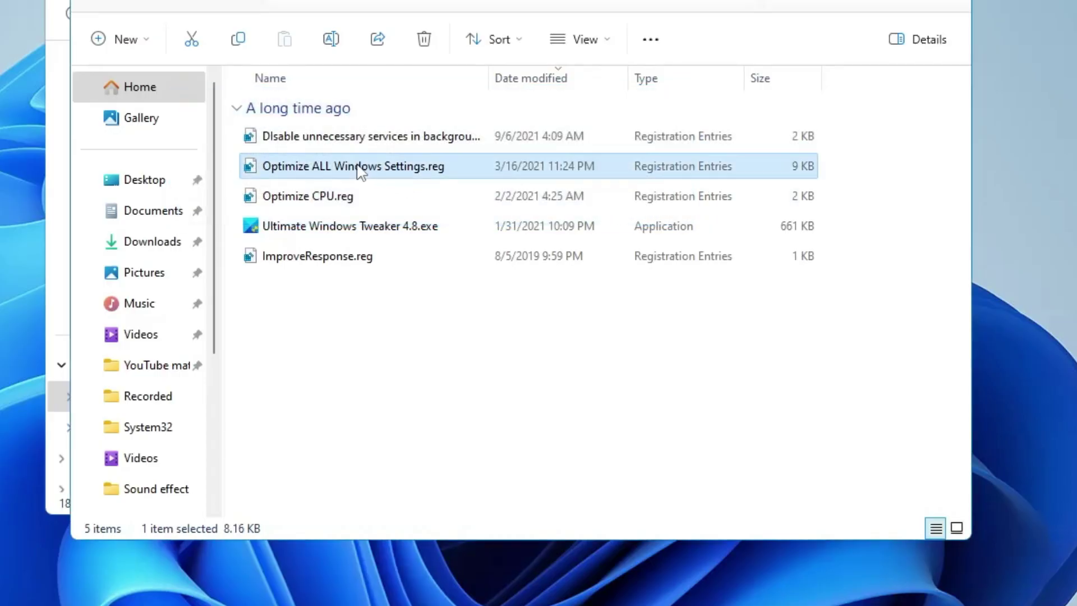
{"action": "right_click", "coordinate": [389, 165]}
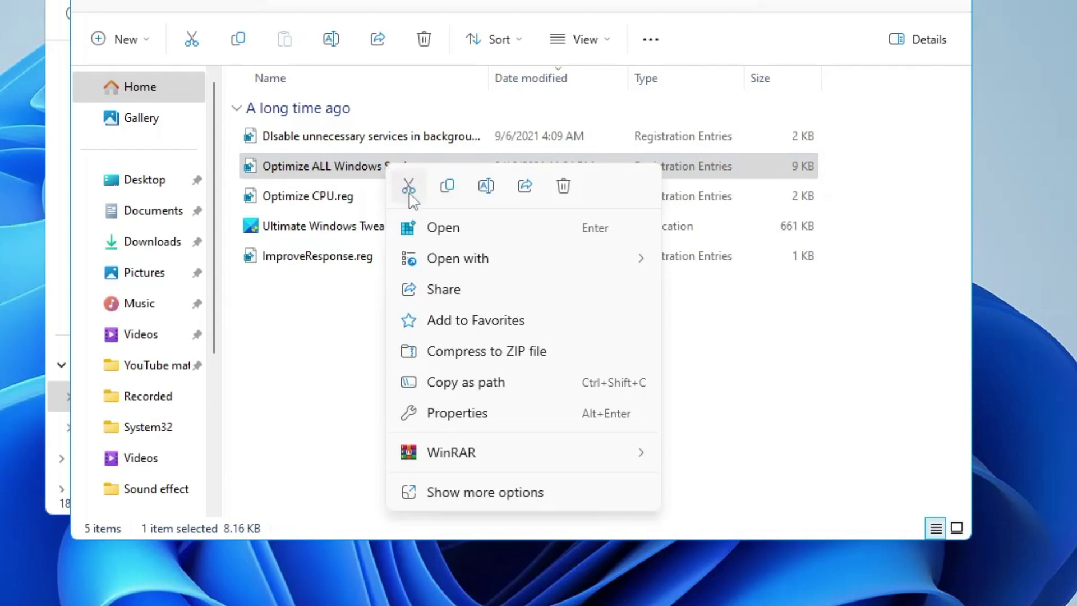
{"action": "left_click", "coordinate": [451, 235]}
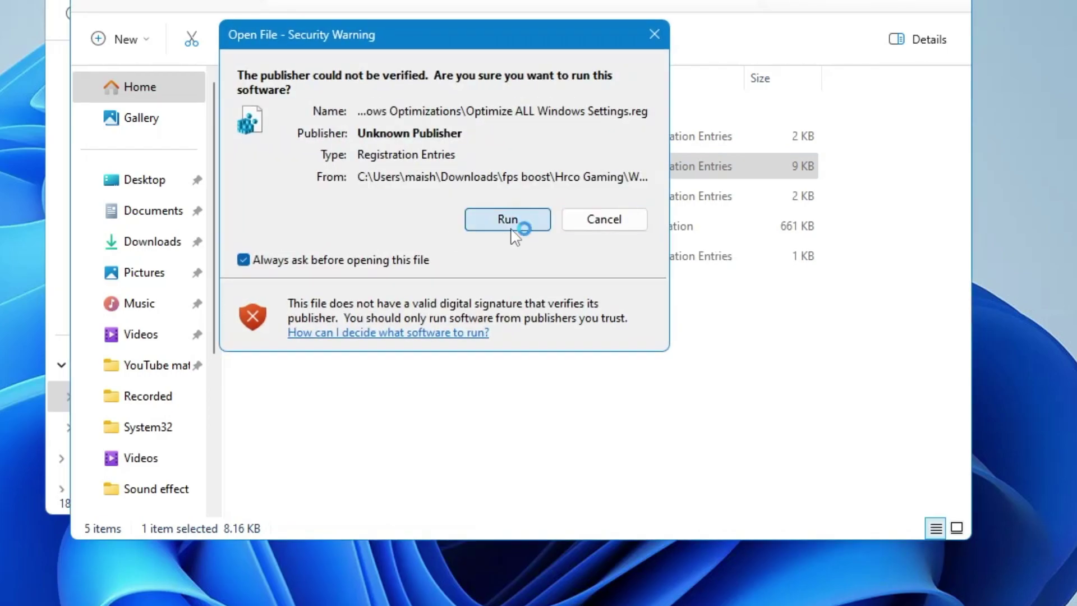
{"action": "left_click", "coordinate": [515, 218]}
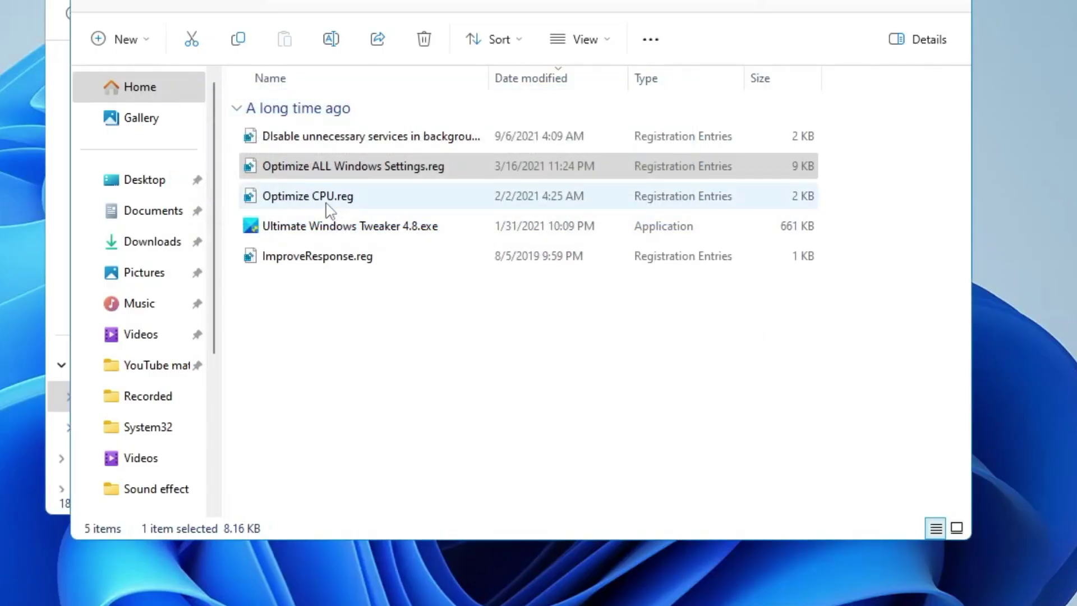
Look over the remaining Windows Optimizations files and the registry files in the Registry Tweaks folder
{"action": "left_click", "coordinate": [330, 202]}
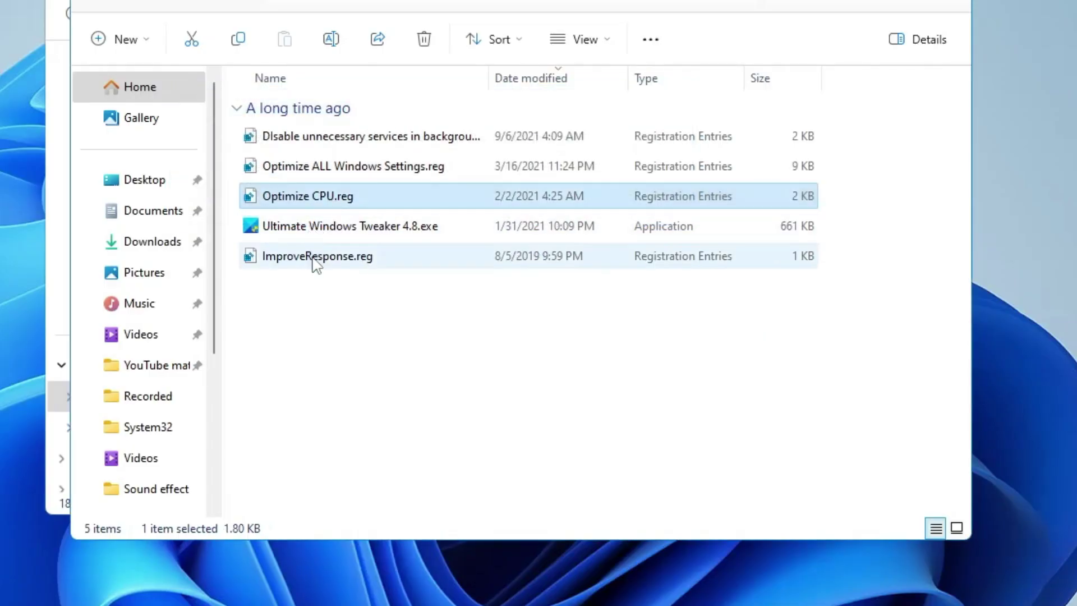
{"action": "left_click", "coordinate": [102, 6]}
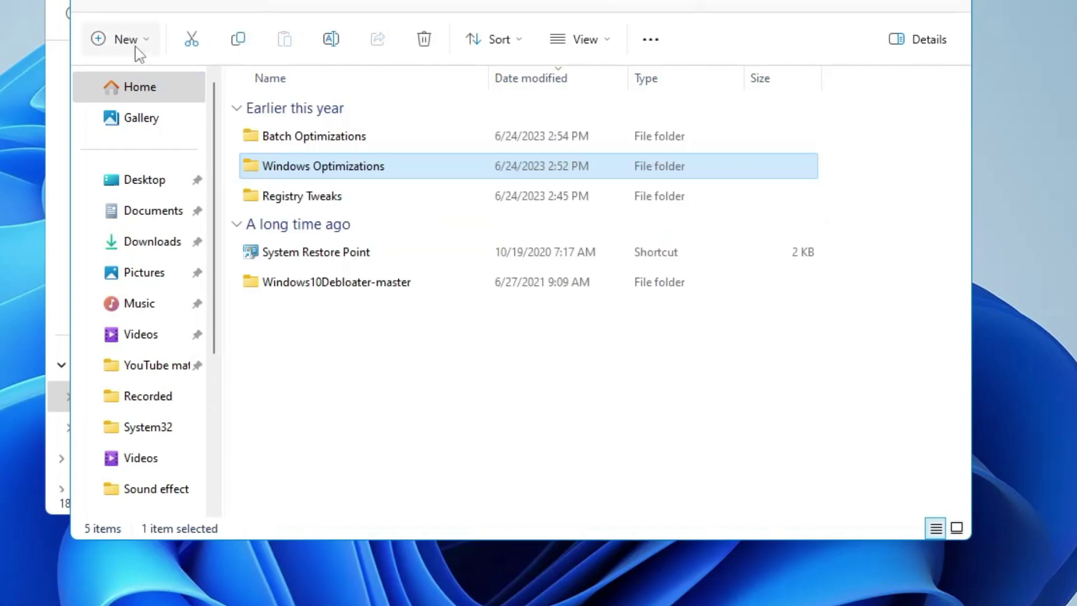
{"action": "double_click", "coordinate": [304, 202]}
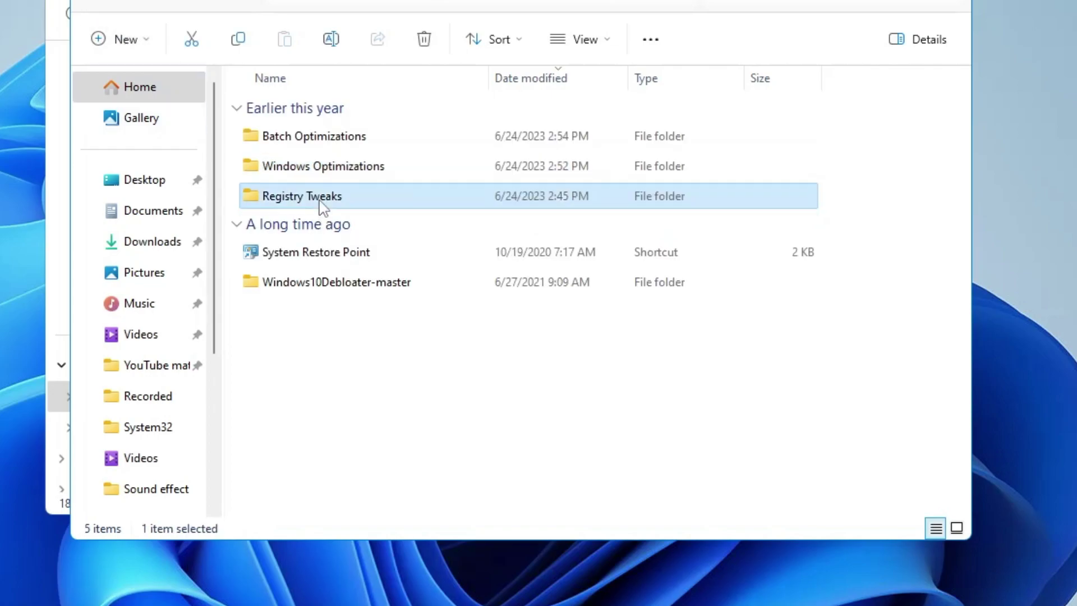
{"action": "left_click", "coordinate": [302, 144]}
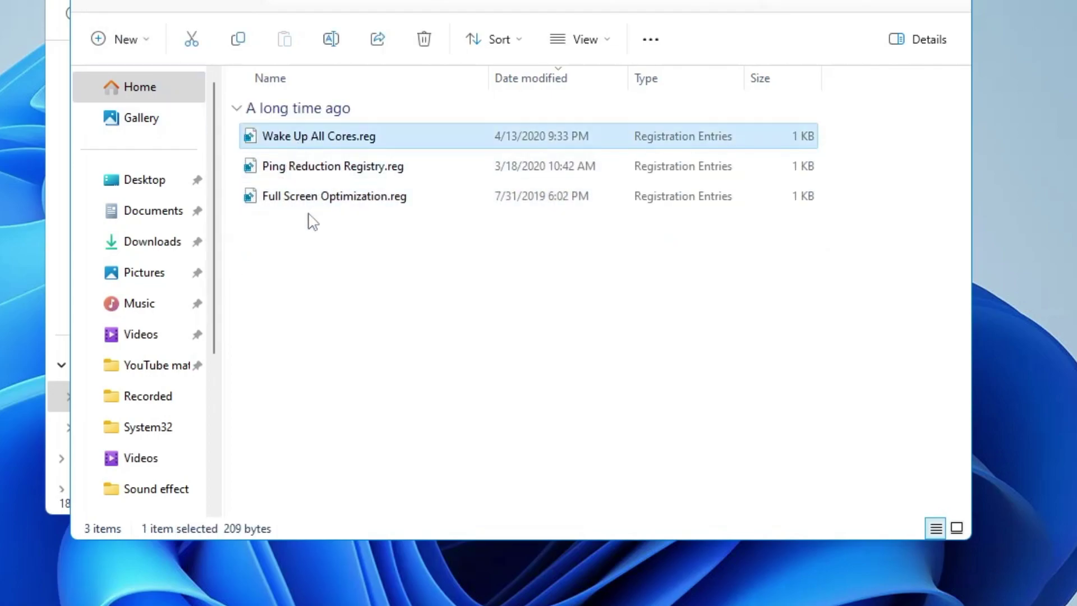
{"action": "key", "text": "alt+Left"}
Look through the PowerShell scripts in the Windows10Debloater-master folder and return to the parent folder
{"action": "left_click", "coordinate": [324, 285]}
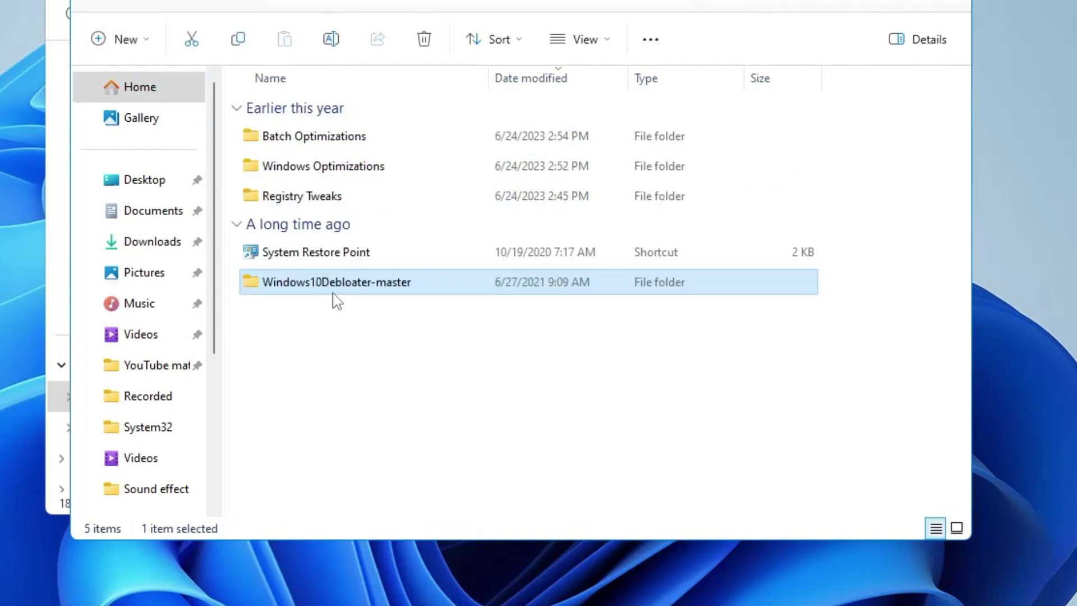
{"action": "left_click", "coordinate": [331, 286]}
{"action": "left_click", "coordinate": [331, 291]}
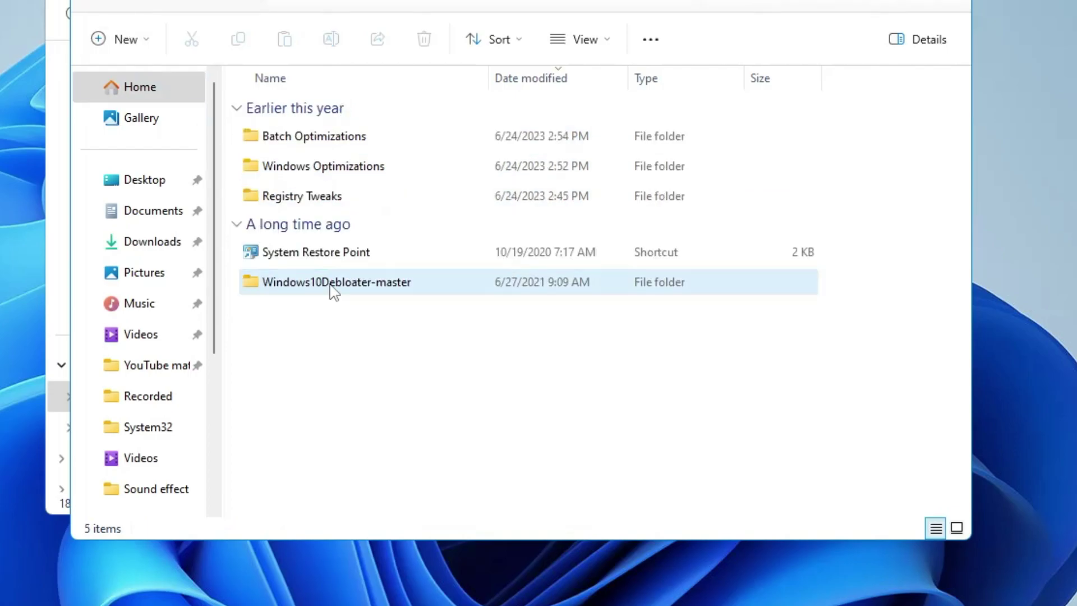
{"action": "double_click", "coordinate": [331, 285]}
{"action": "left_click", "coordinate": [319, 197]}
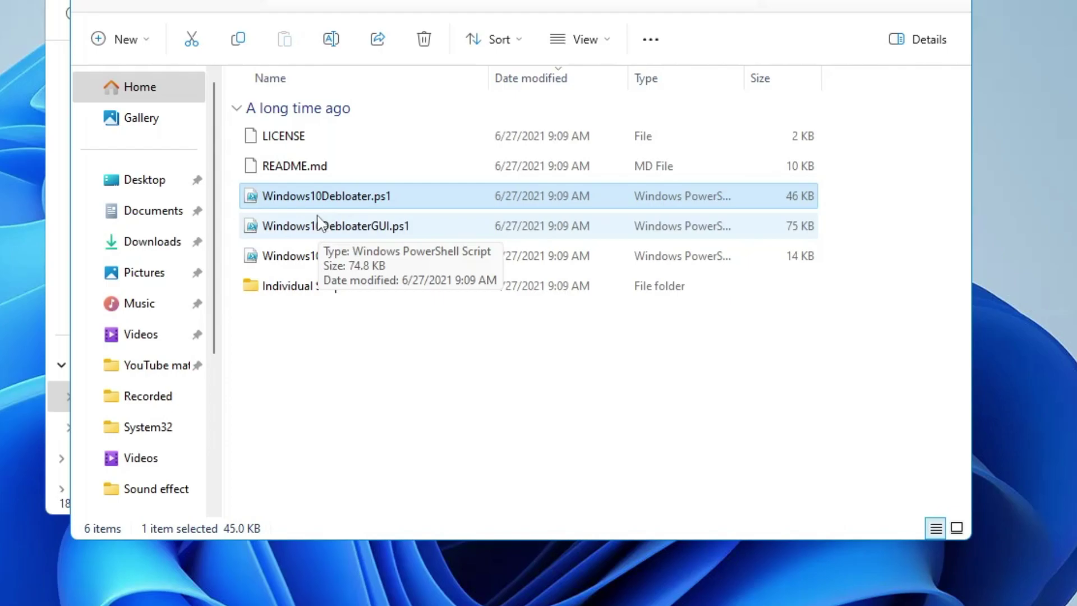
{"action": "left_click", "coordinate": [94, 3]}
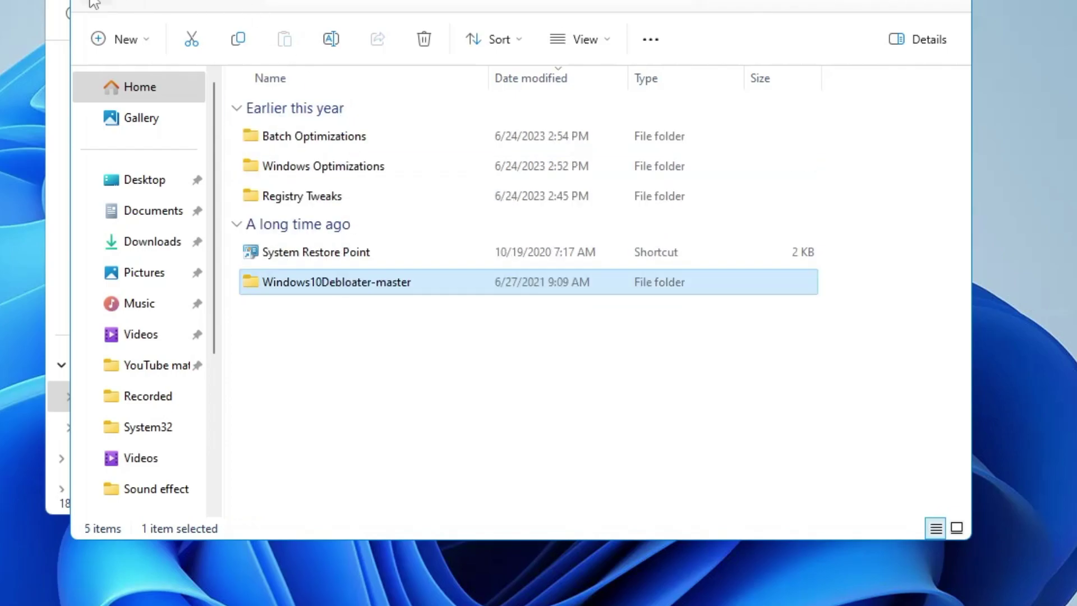